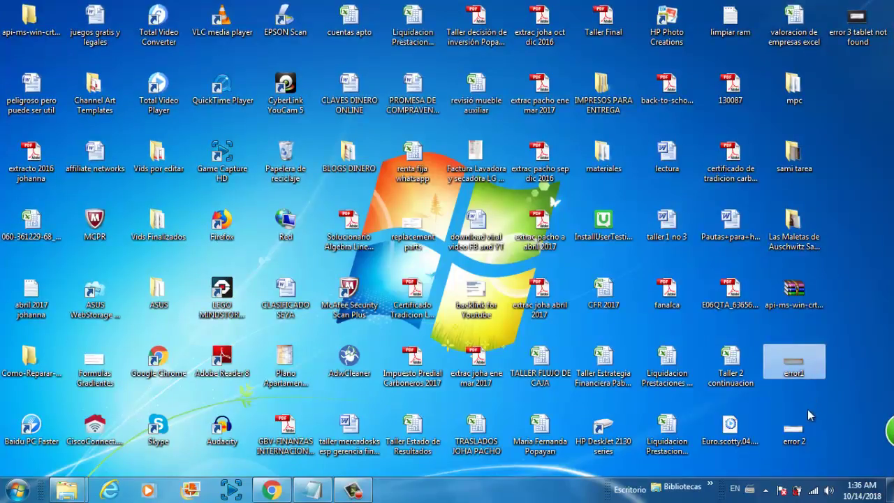
# Locate the three error screenshots among the desktop files and open the error1 image to examine its message.
pyautogui.click(797, 429)
pyautogui.click(850, 47)
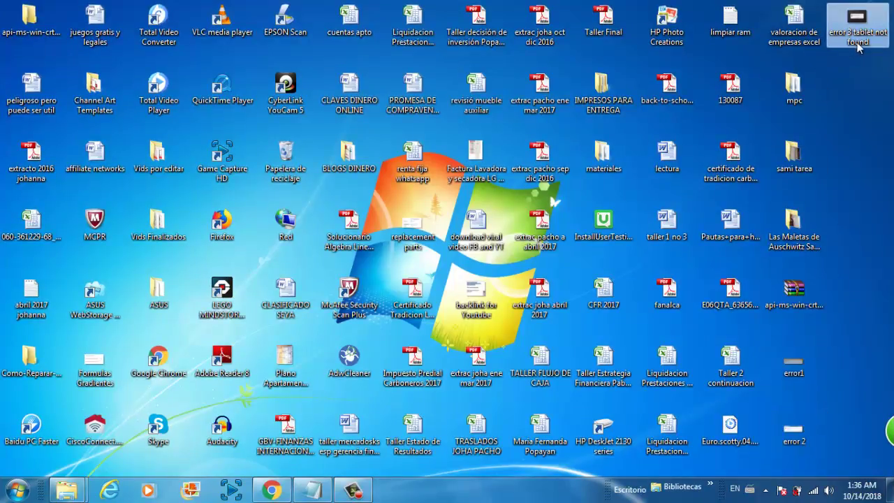
pyautogui.click(798, 374)
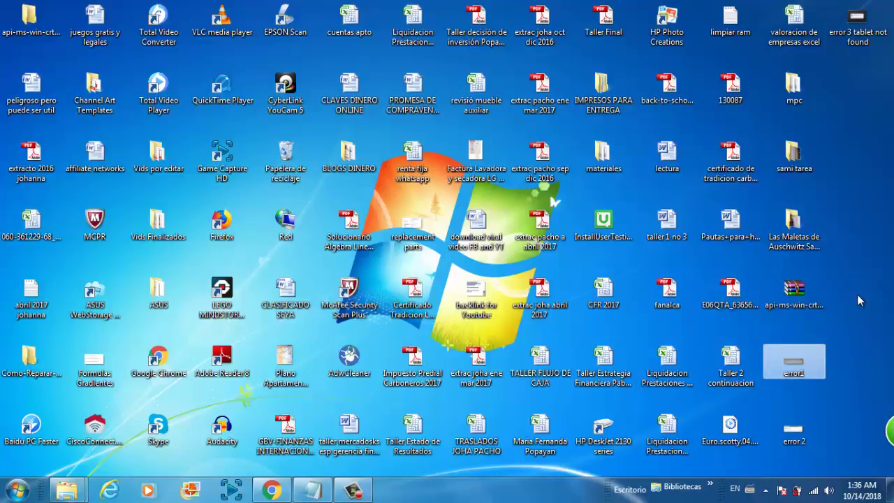
pyautogui.moveTo(801, 384)
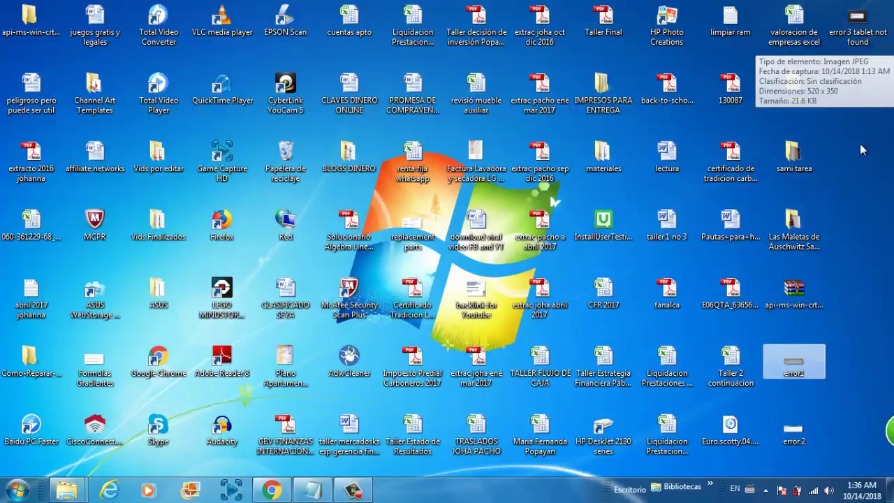
pyautogui.click(844, 321)
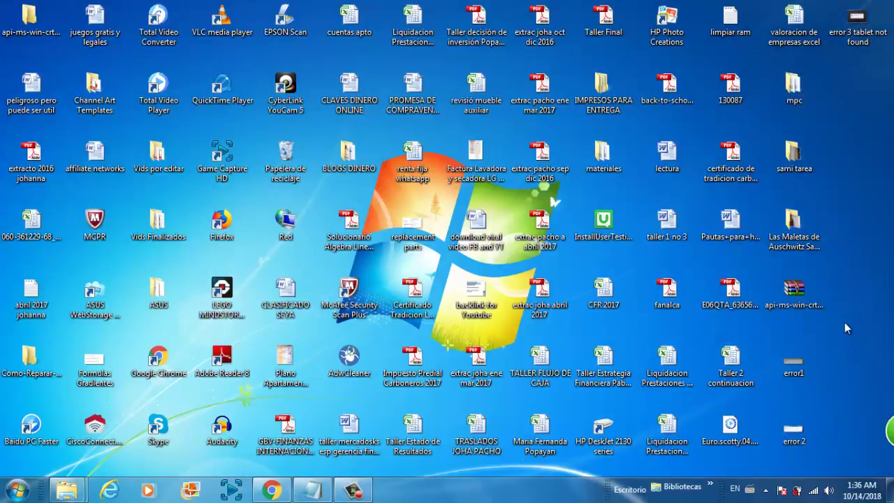
pyautogui.doubleClick(810, 370)
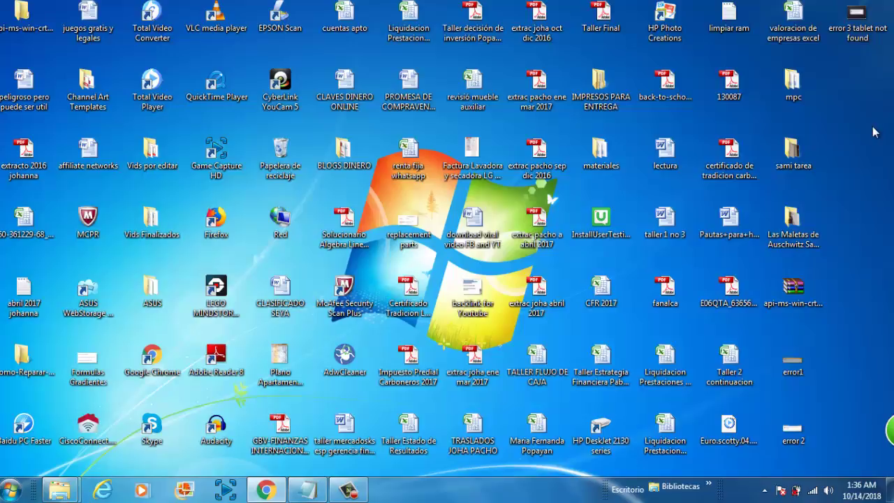
# View the MediaFire download link in the open Notepad note, then minimise the note without saving or closing it.
pyautogui.click(307, 490)
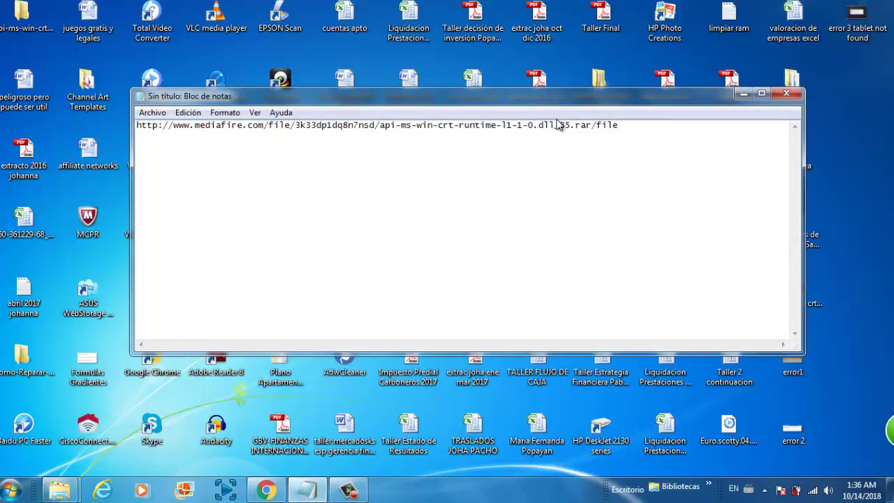
pyautogui.click(786, 93)
pyautogui.click(539, 169)
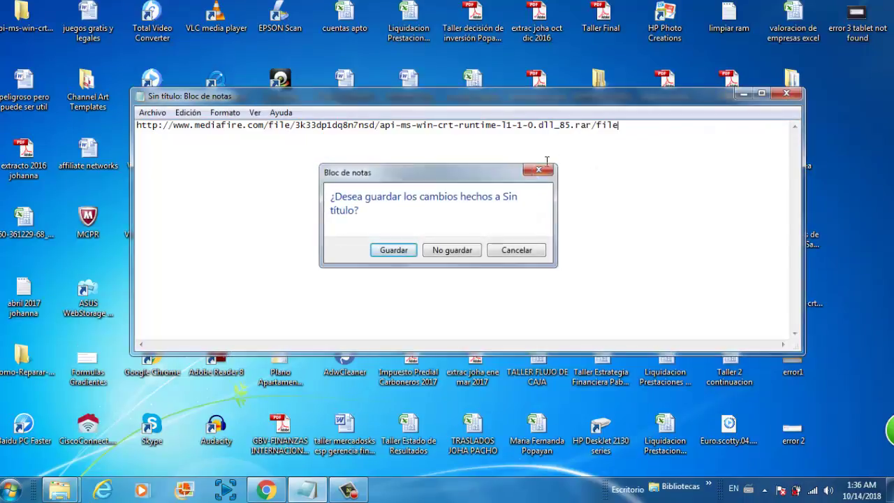
pyautogui.click(741, 93)
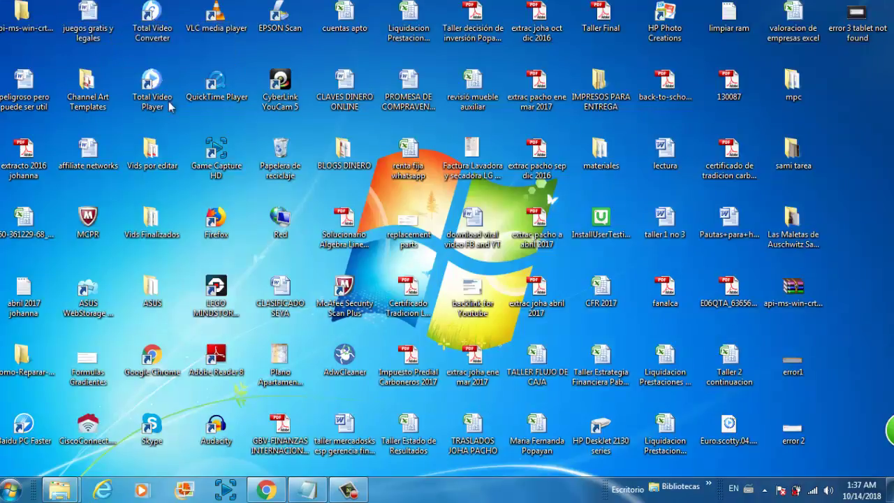
# Open the extracted api-ms-win-crt-runtime-l1-1-0.dll_85 folder from the desktop and go into its 64-Bit subfolder.
pyautogui.doubleClick(20, 21)
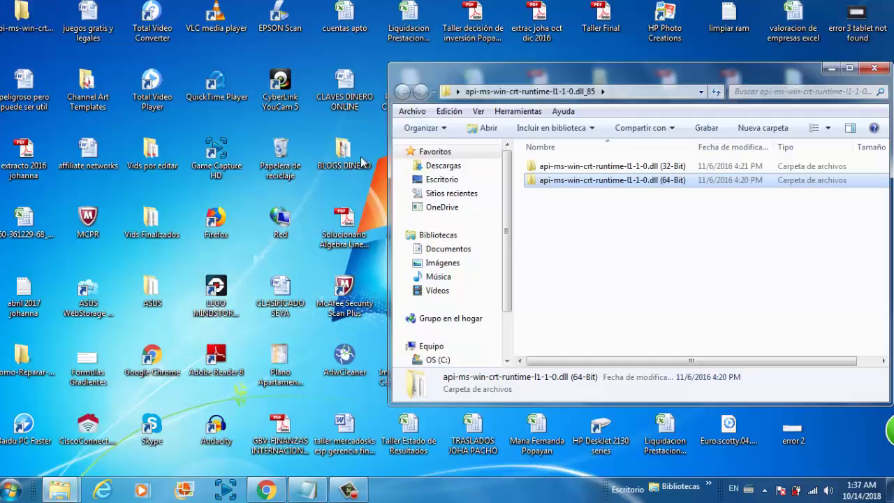
pyautogui.moveTo(575, 77); pyautogui.dragTo(458, 60)
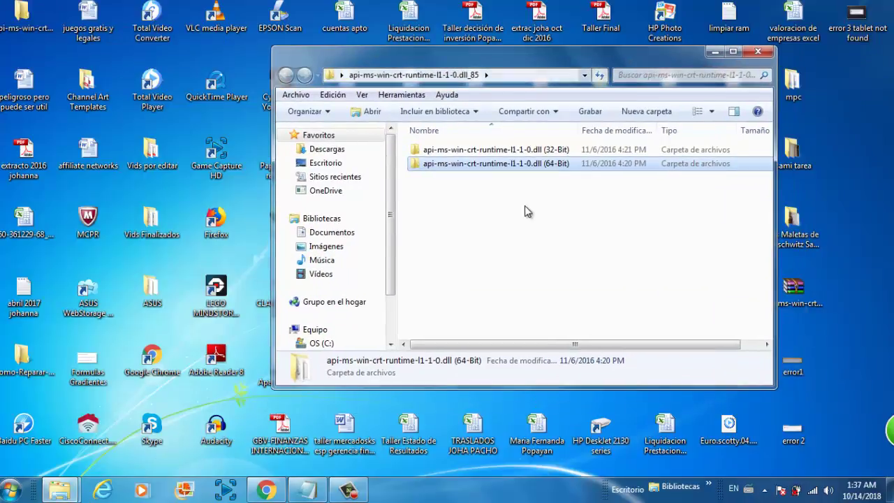
pyautogui.click(535, 185)
pyautogui.click(534, 152)
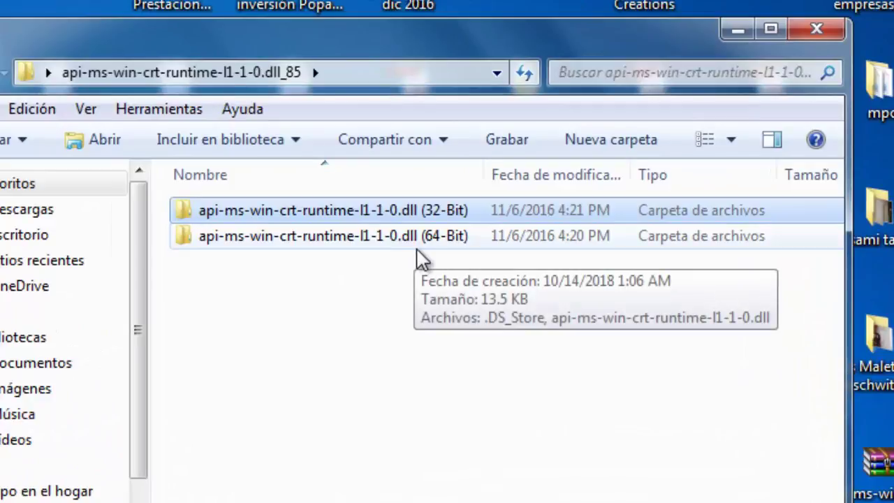
pyautogui.click(422, 240)
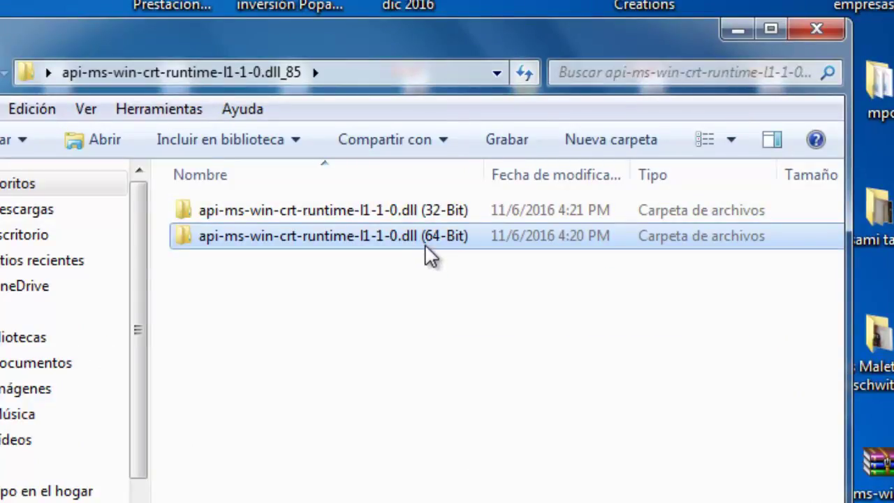
pyautogui.doubleClick(430, 238)
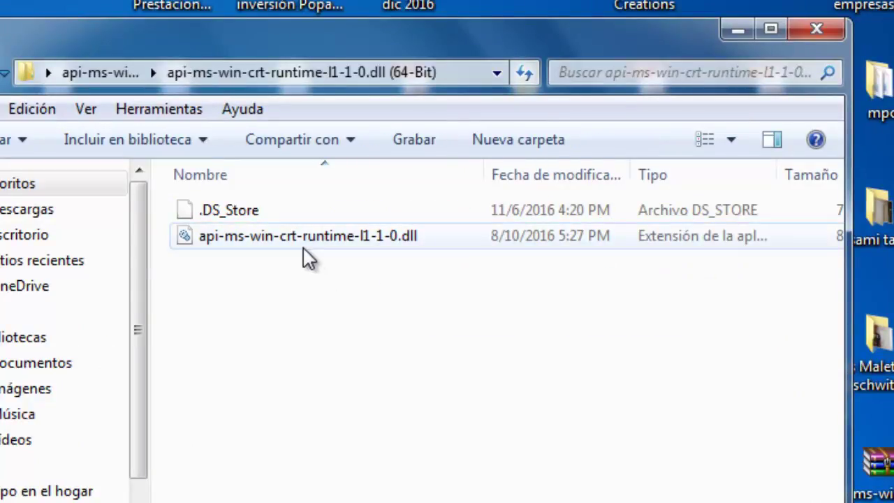
# Copy the file api-ms-win-crt-runtime-l1-1-0.dll from the 64-Bit folder.
pyautogui.rightClick(308, 243)
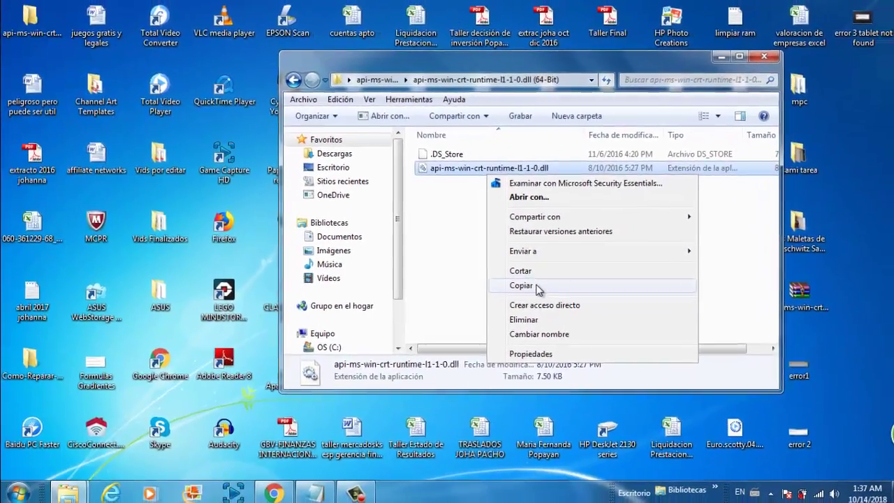
pyautogui.click(539, 288)
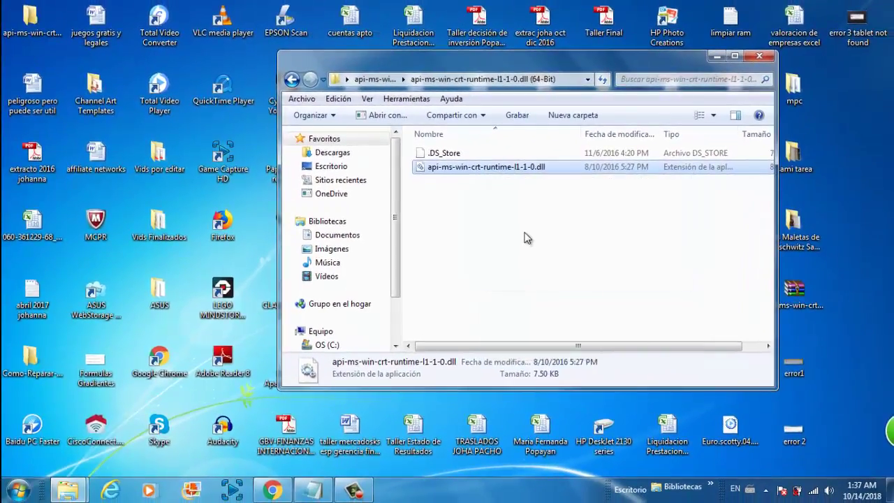
pyautogui.click(525, 235)
# Browse to the System32 folder inside Windows on drive C: in a new window and maximise that window.
pyautogui.click(18, 489)
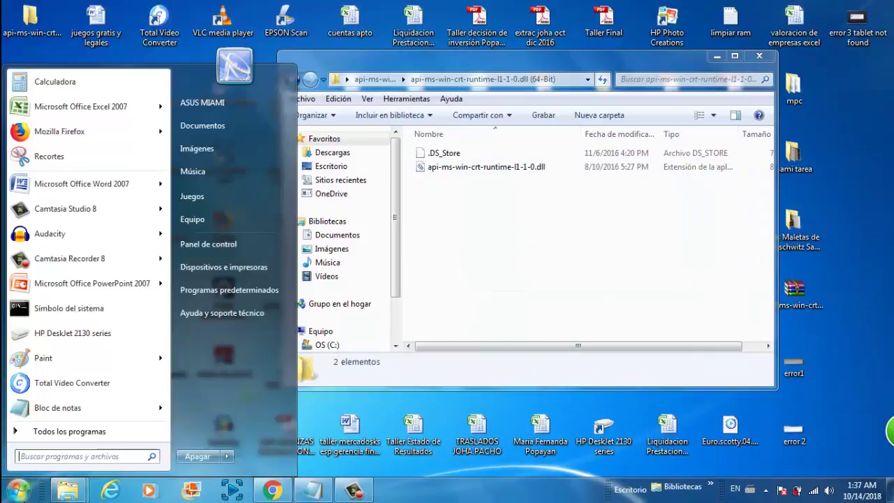
pyautogui.click(223, 220)
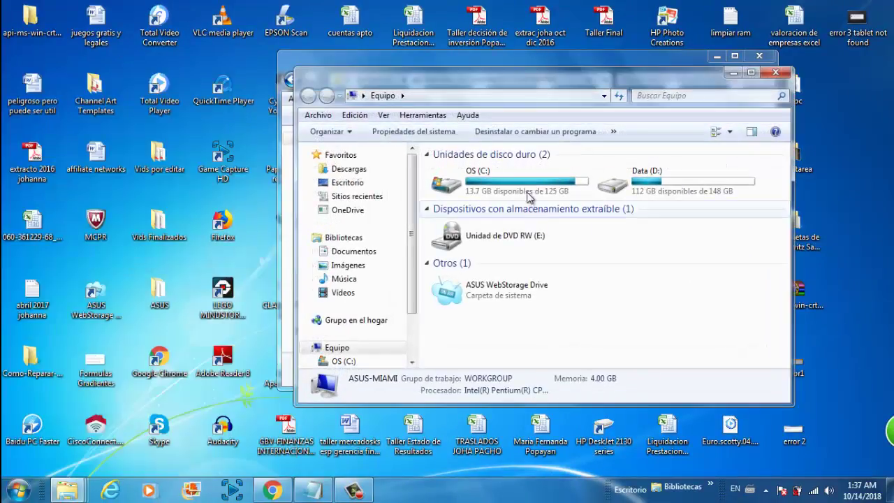
pyautogui.doubleClick(527, 194)
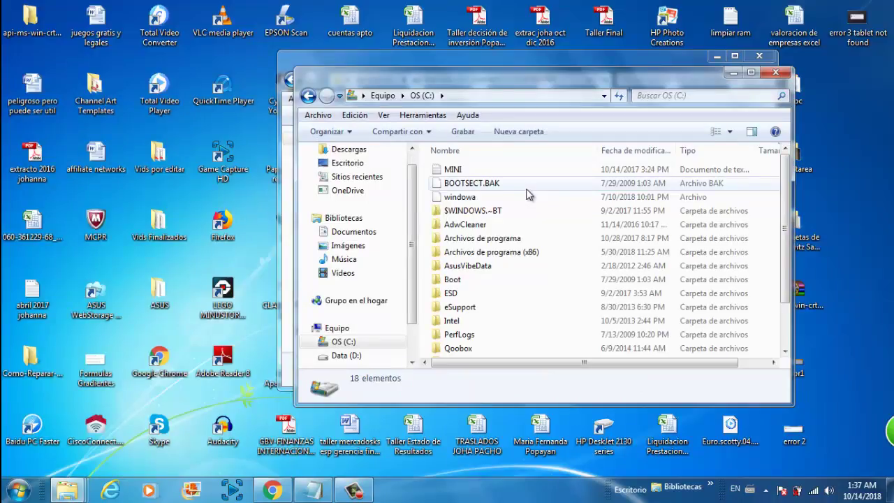
pyautogui.scroll(-2, 491, 240)
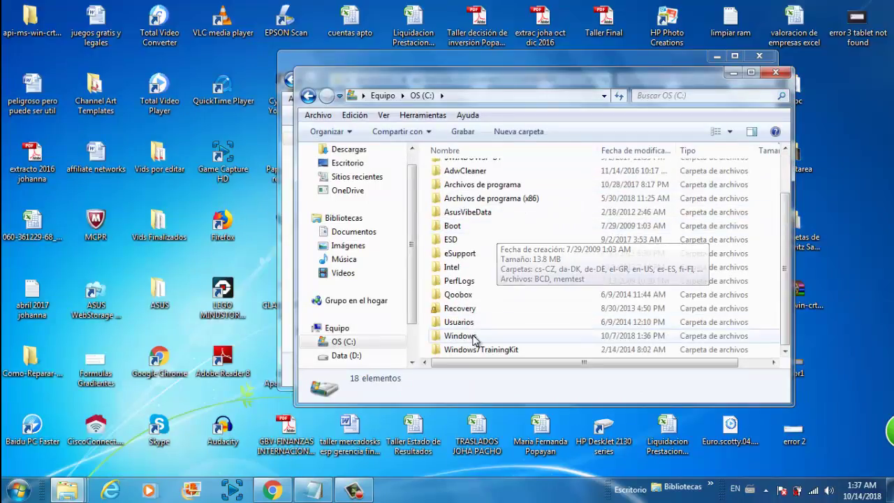
pyautogui.doubleClick(472, 338)
pyautogui.scroll(-2, 475, 286)
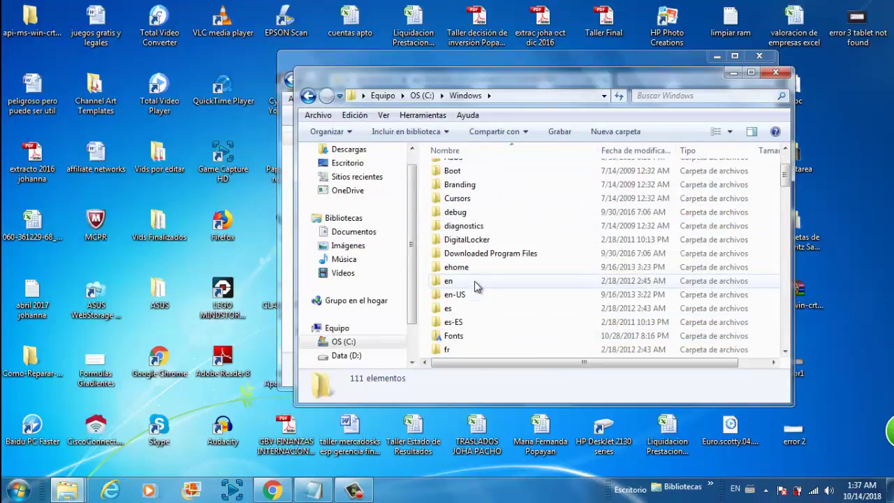
pyautogui.scroll(-9, 474, 286)
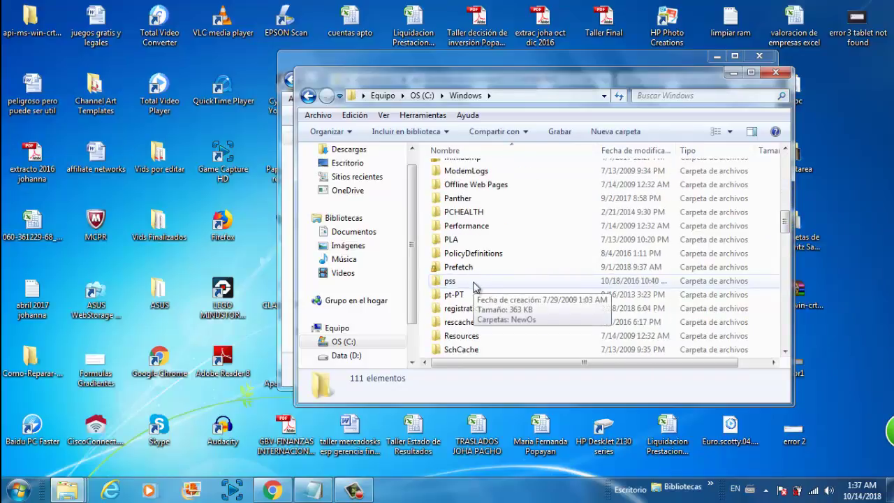
pyautogui.scroll(-4, 473, 286)
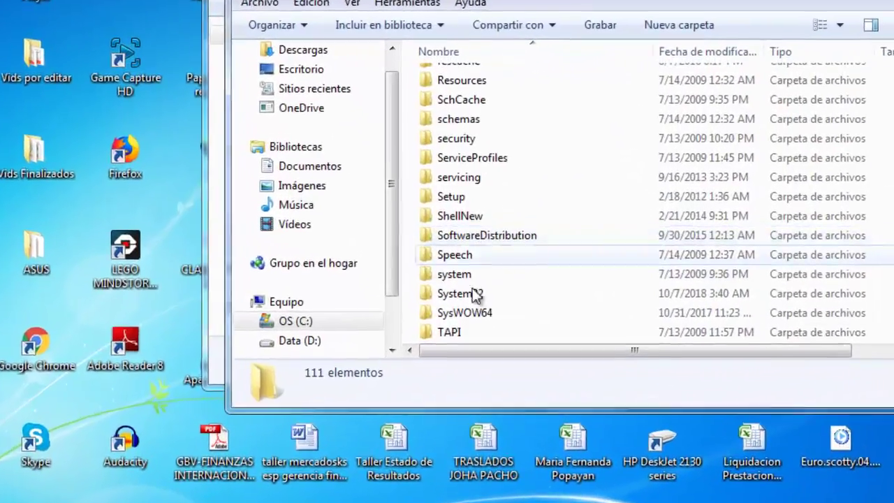
pyautogui.doubleClick(461, 293)
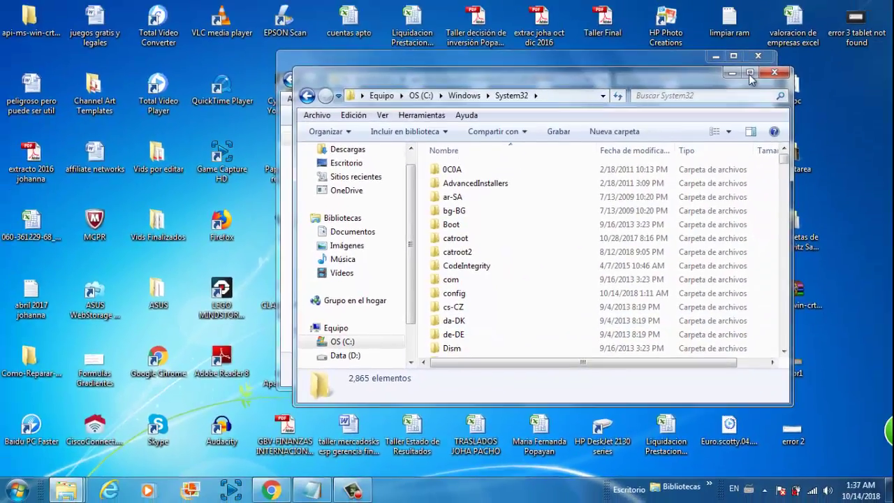
pyautogui.doubleClick(748, 74)
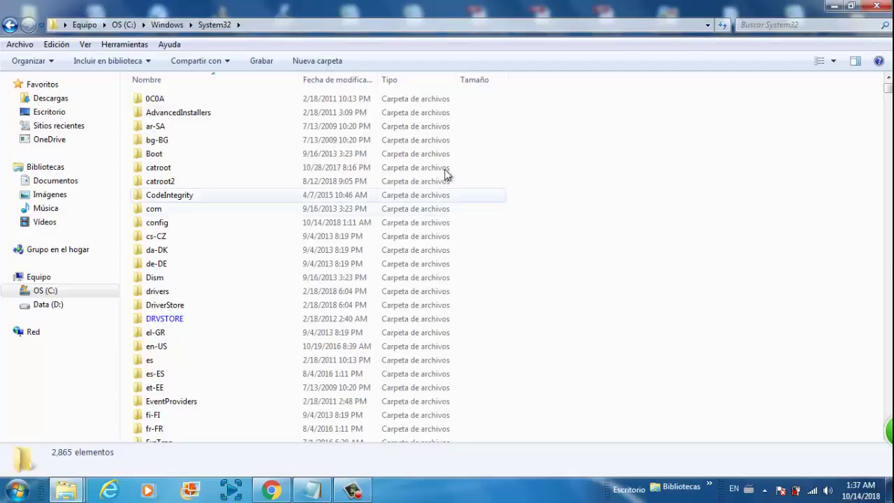
# Go back to the Windows folder, open SysWOW64, and show the paste options there without pasting anything.
pyautogui.click(11, 28)
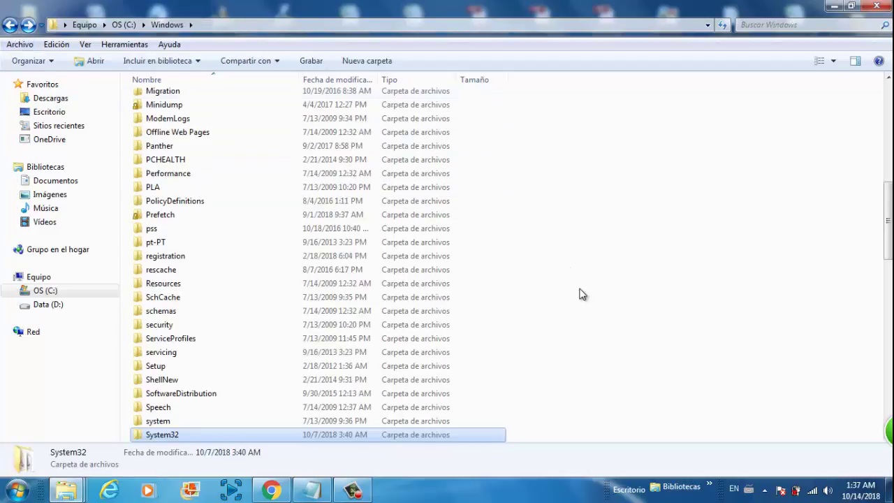
pyautogui.scroll(-2, 276, 345)
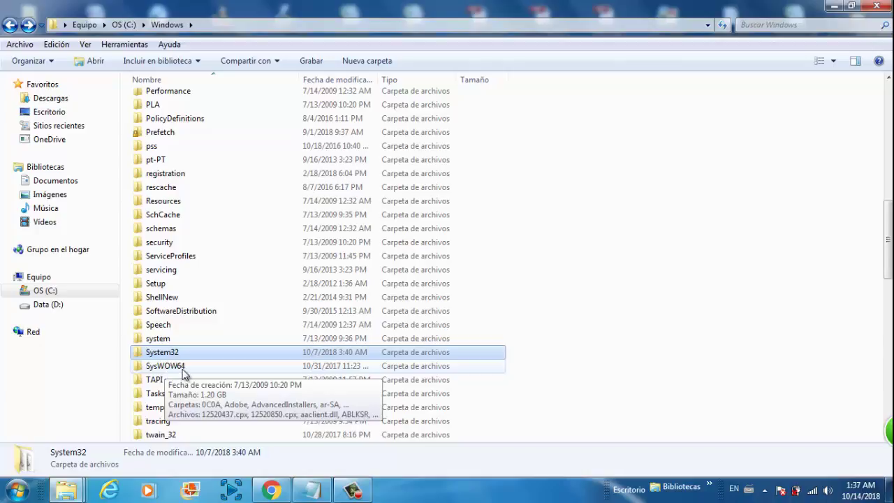
pyautogui.doubleClick(180, 370)
pyautogui.rightClick(660, 251)
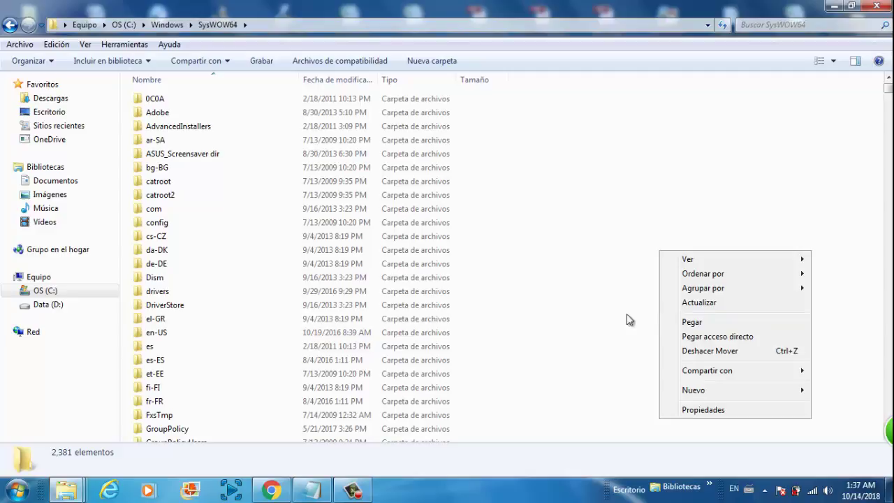
pyautogui.click(620, 236)
# Clear the folder windows off the desktop and open the error 2 image to examine its message before closing it.
pyautogui.click(836, 5)
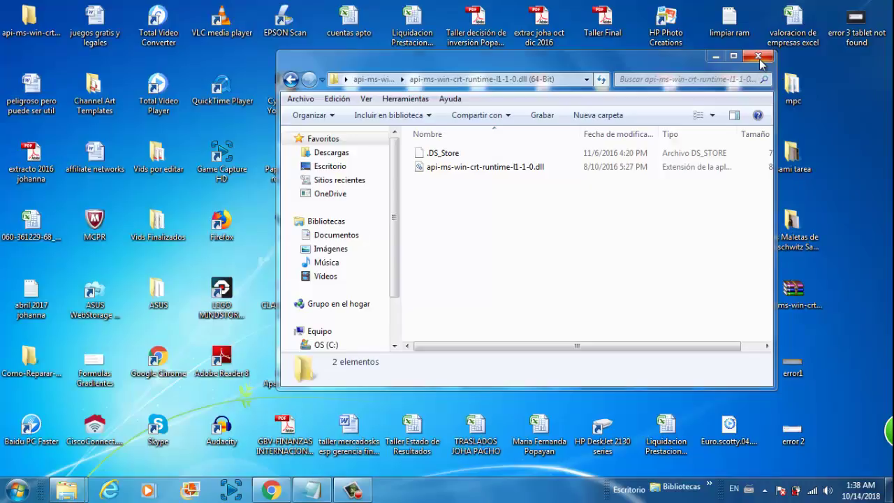
pyautogui.click(759, 57)
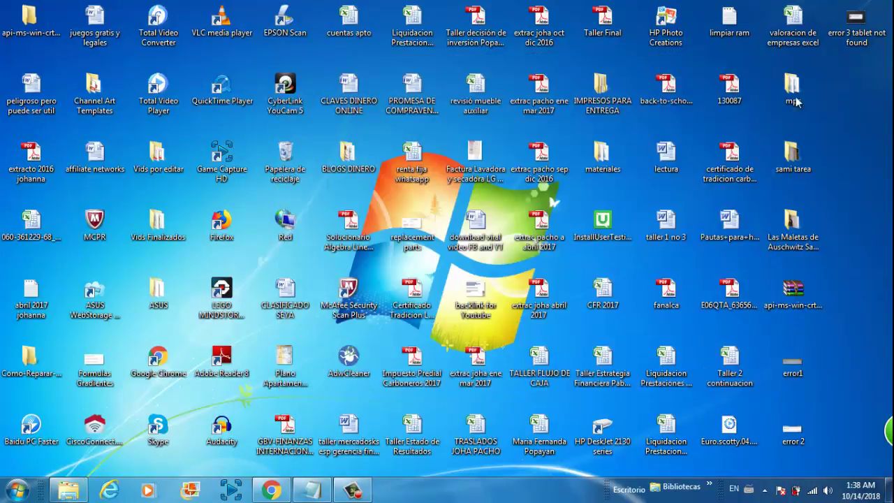
pyautogui.doubleClick(797, 436)
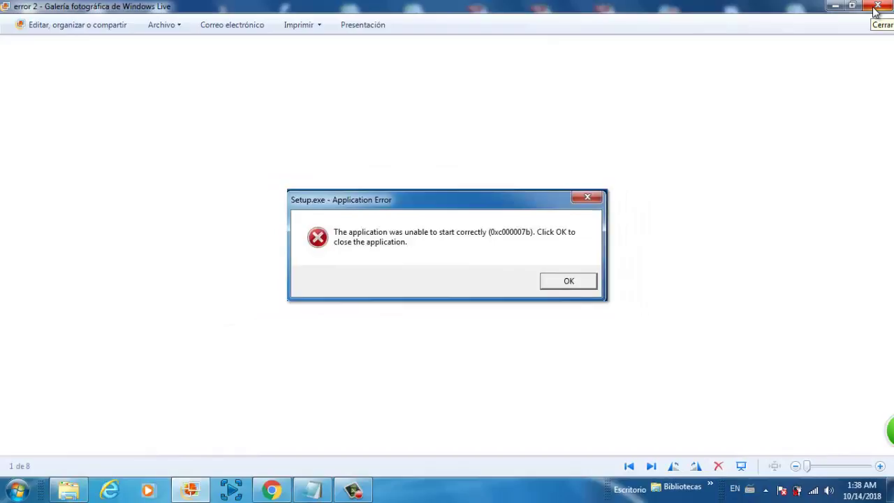
pyautogui.click(874, 8)
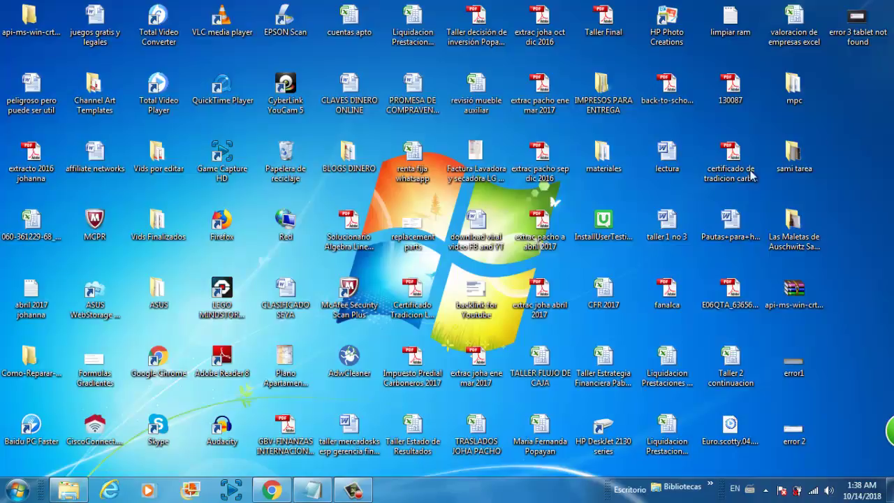
# Switch to Chrome, return to the "wacom intuos drivers" search results, and open the Intuos Support page's driver list.
pyautogui.click(271, 490)
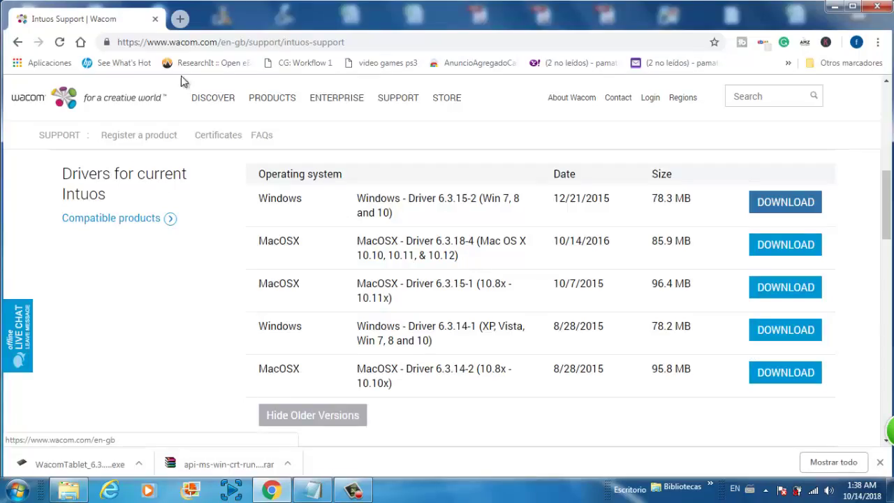
pyautogui.click(20, 42)
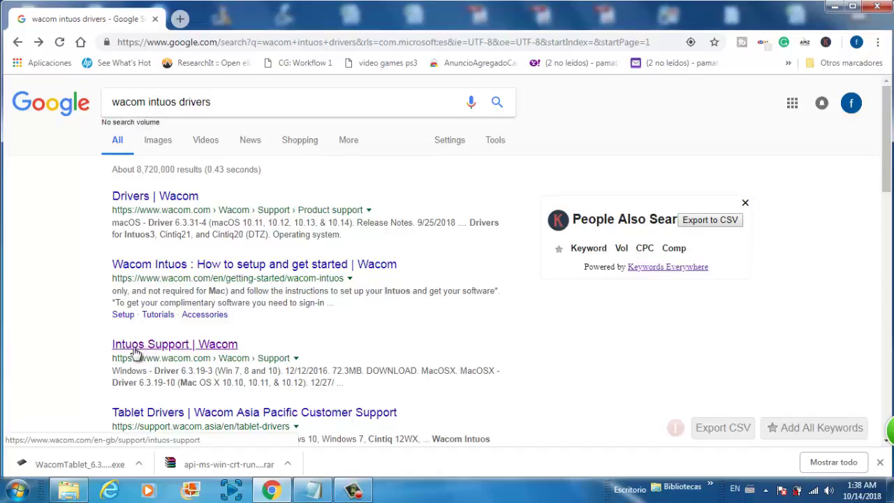
pyautogui.click(175, 345)
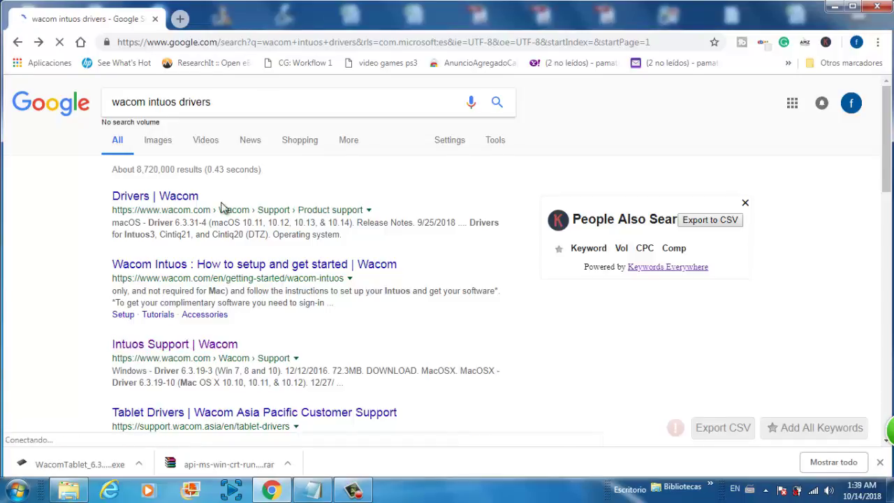
pyautogui.click(295, 393)
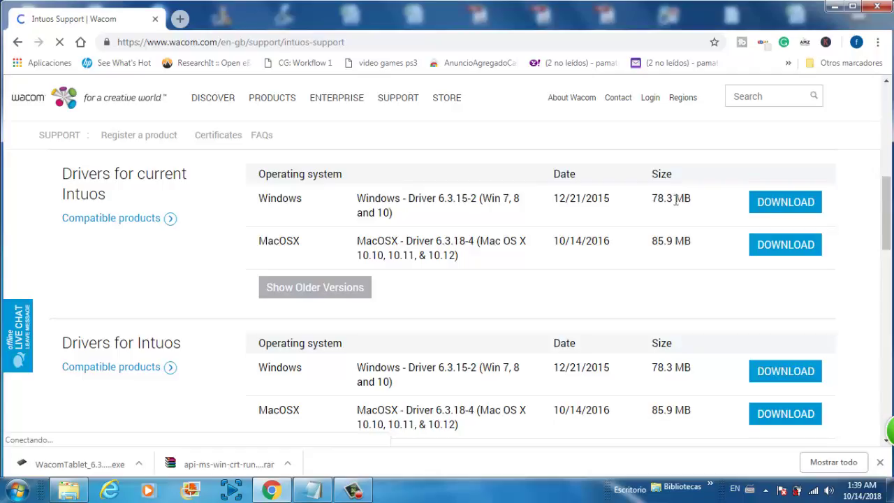
# Compare the Windows versions, dates and sizes in the latest and current Intuos driver lists.
pyautogui.click(775, 211)
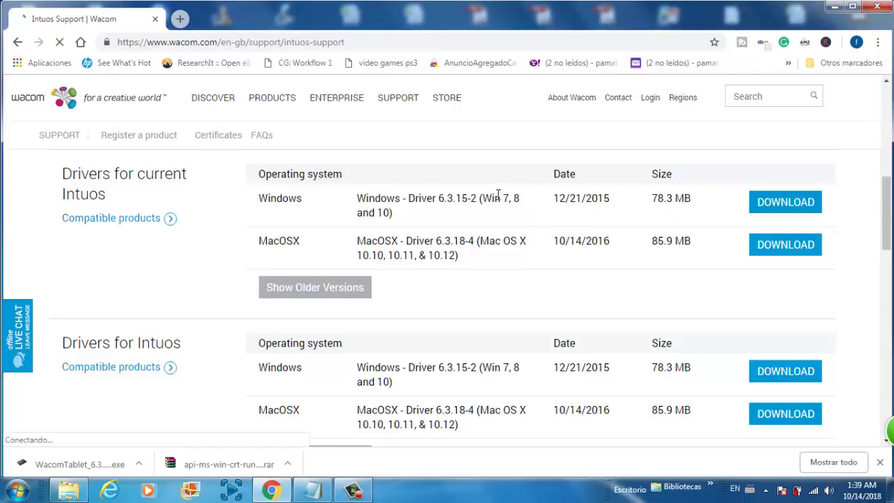
pyautogui.scroll(6, 498, 198)
pyautogui.scroll(-3, 497, 198)
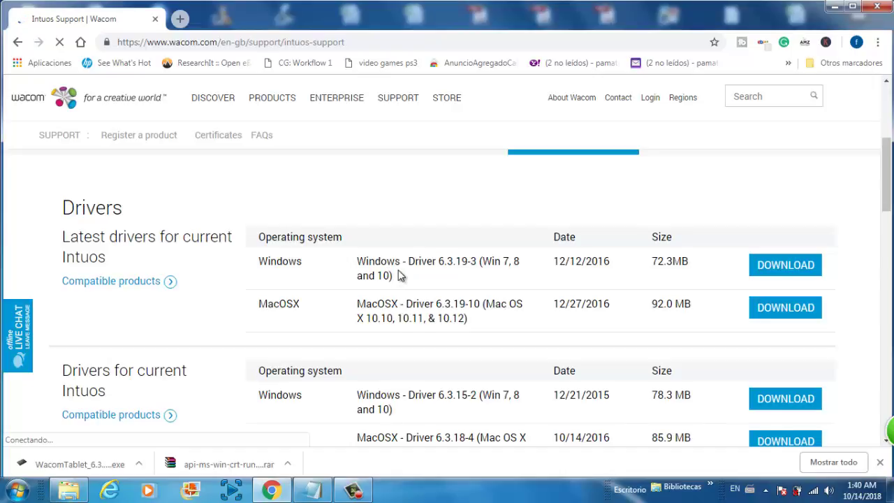
pyautogui.scroll(-1, 400, 276)
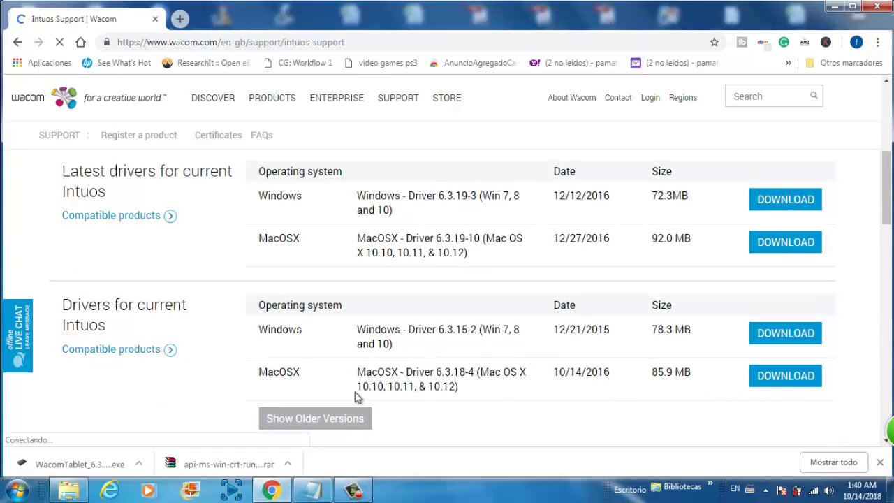
pyautogui.scroll(-1, 201, 322)
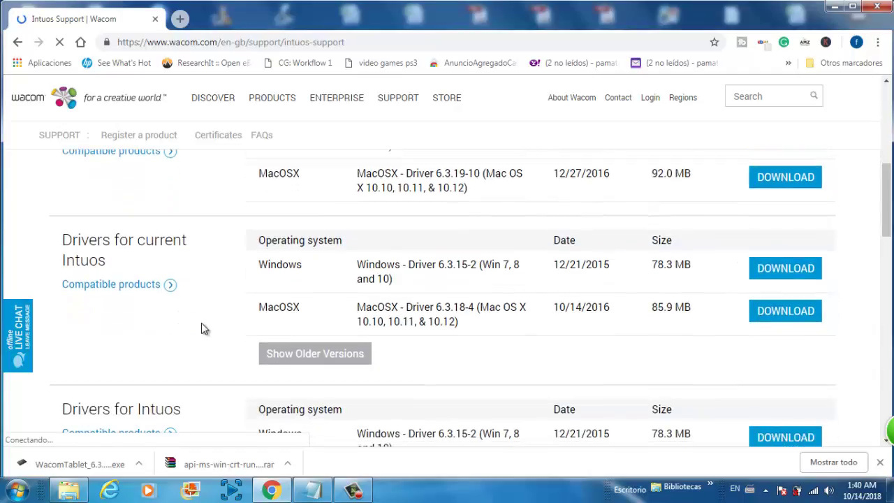
# Show the older versions of the drivers for current Intuos and examine the Windows Driver 6.3.14-1 entry.
pyautogui.click(308, 353)
pyautogui.scroll(-2, 502, 284)
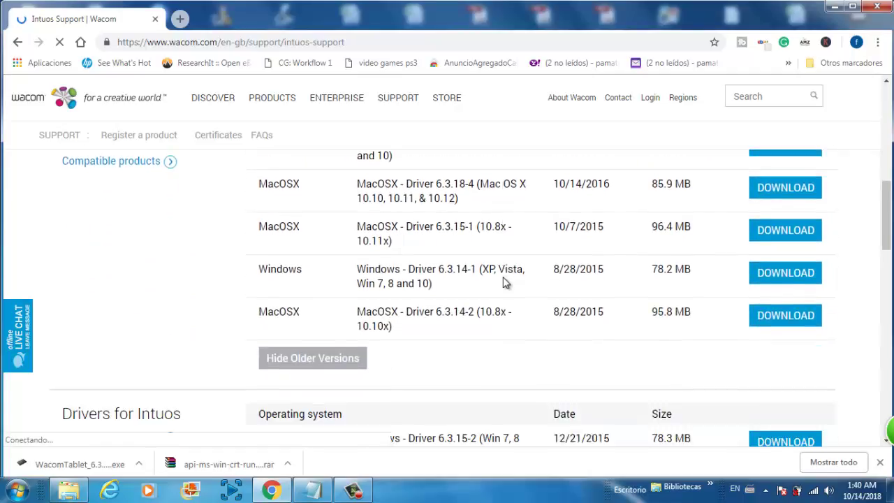
pyautogui.scroll(1, 489, 284)
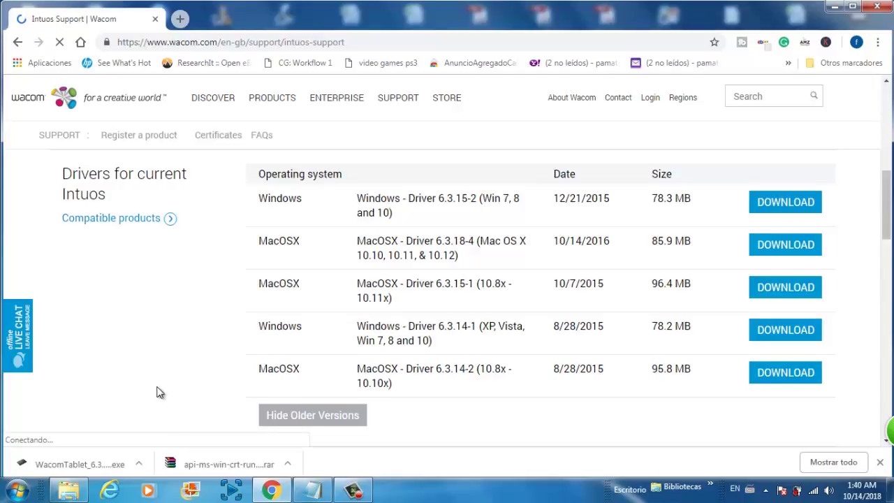
pyautogui.scroll(-1, 159, 392)
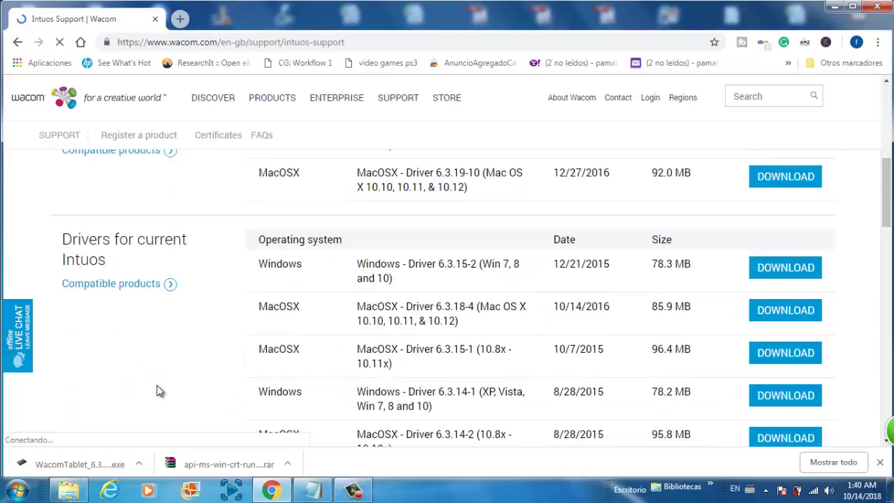
pyautogui.scroll(-1, 176, 349)
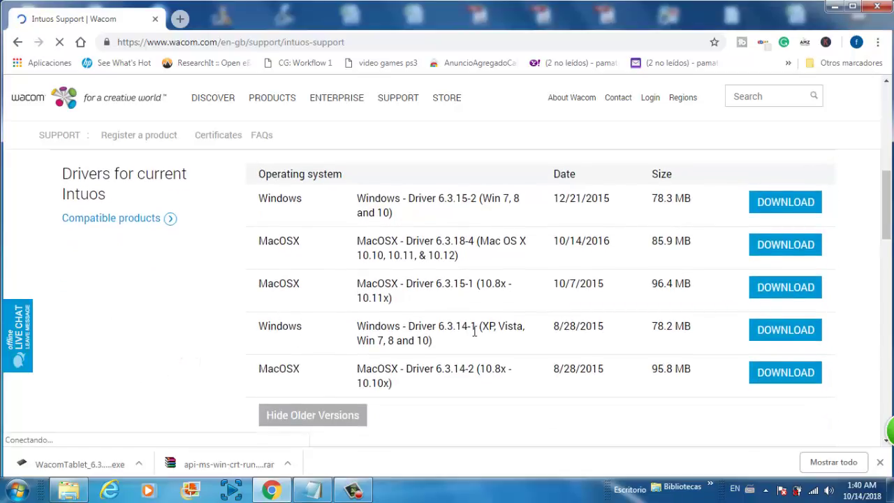
pyautogui.click(786, 337)
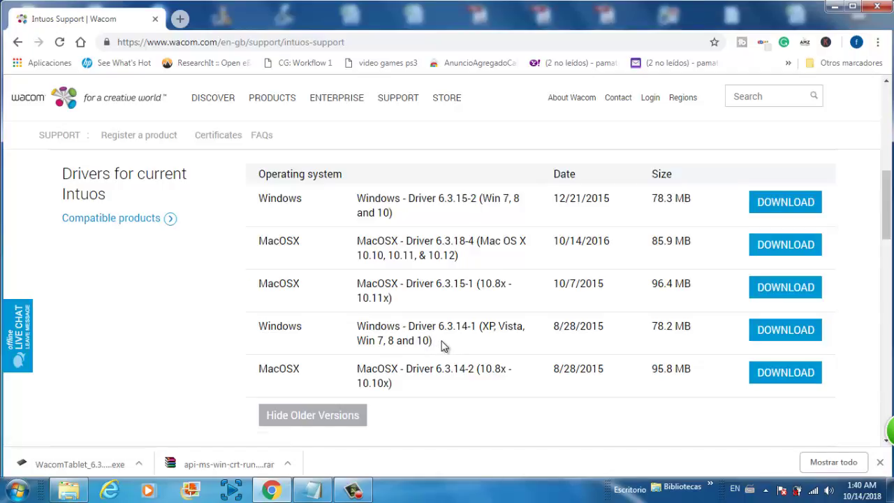
# Minimise Chrome, open the "error 3 tablet not found" image on the desktop to examine its message, and close it.
pyautogui.click(834, 9)
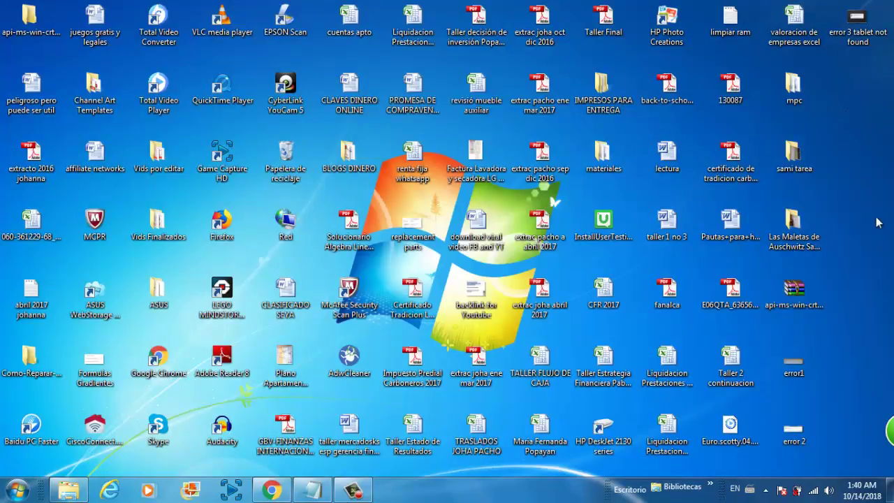
pyautogui.doubleClick(857, 20)
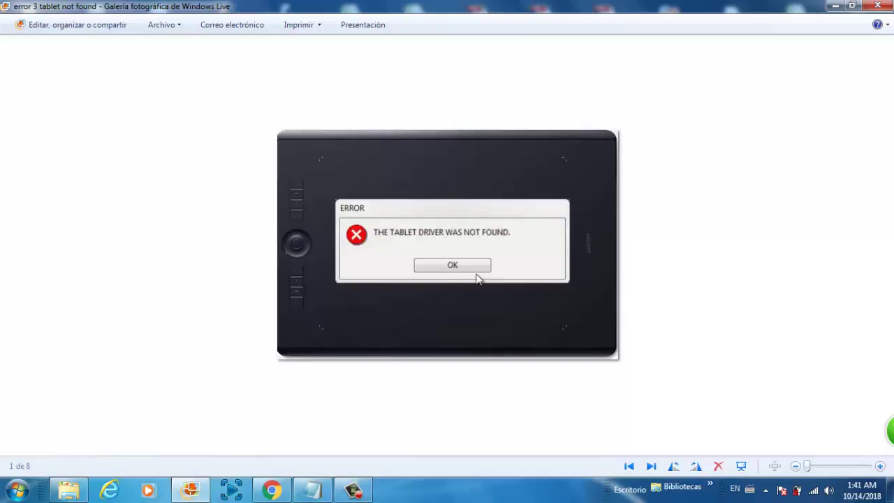
pyautogui.click(877, 6)
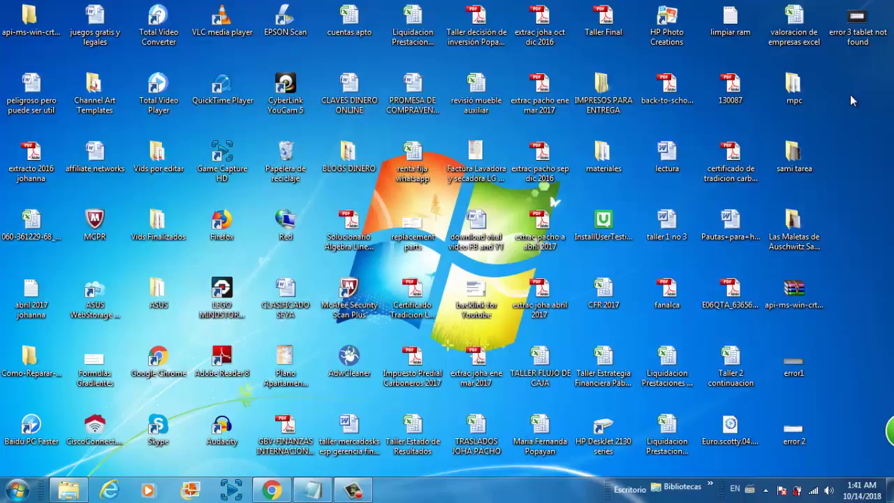
# Launch System Restore (Restaurar sistema) from the System Tools inside the Accessories programs.
pyautogui.click(17, 489)
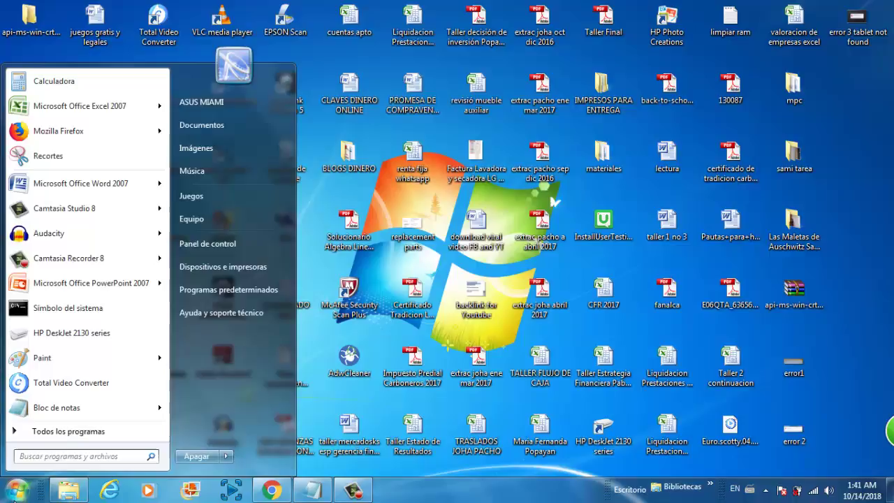
pyautogui.click(59, 435)
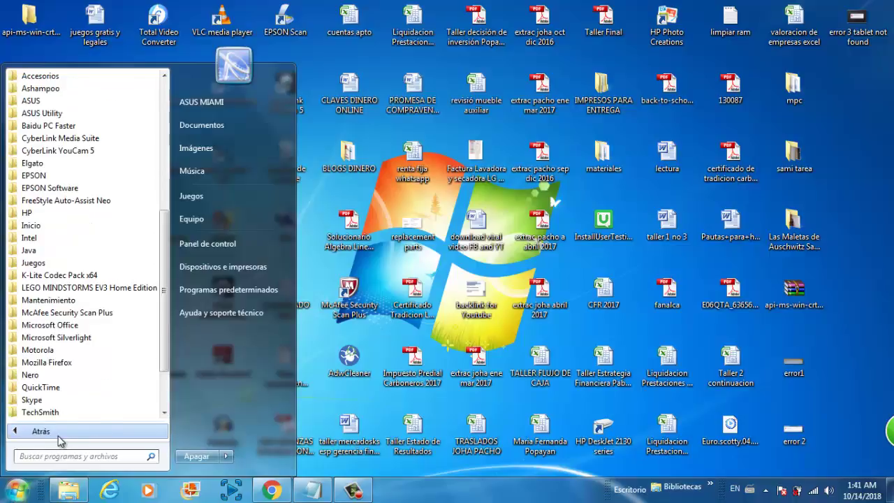
pyautogui.click(41, 75)
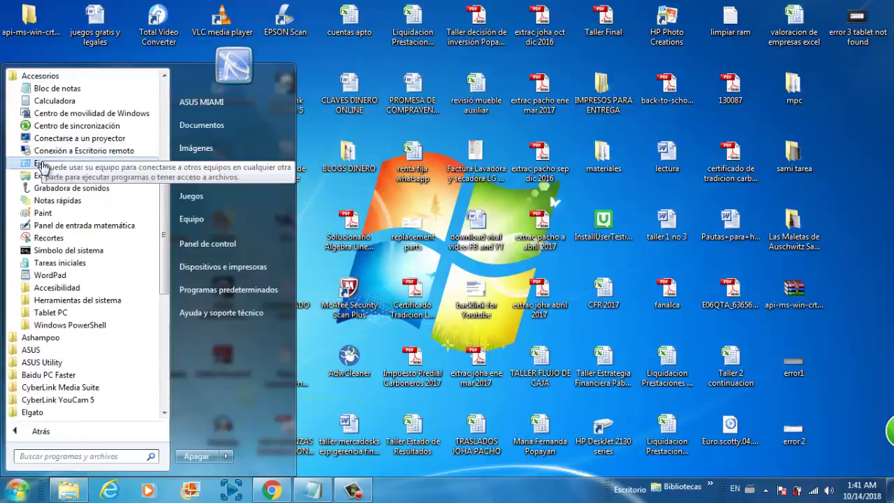
pyautogui.click(77, 301)
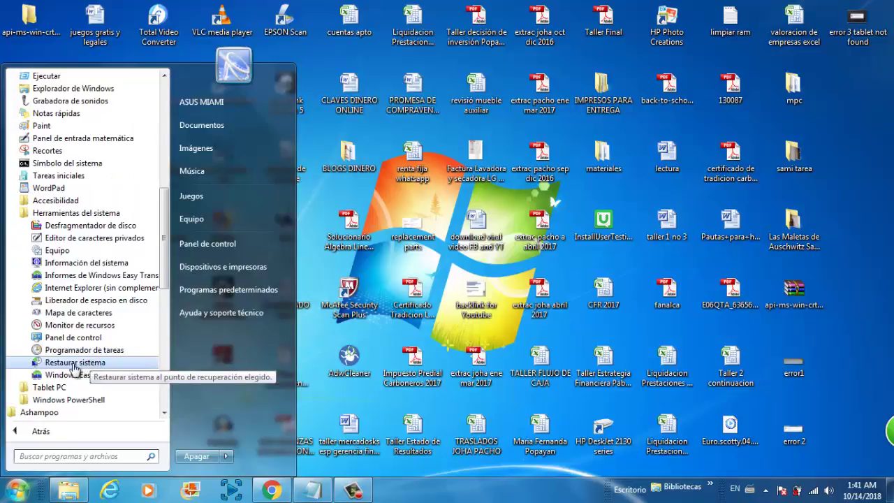
pyautogui.click(75, 362)
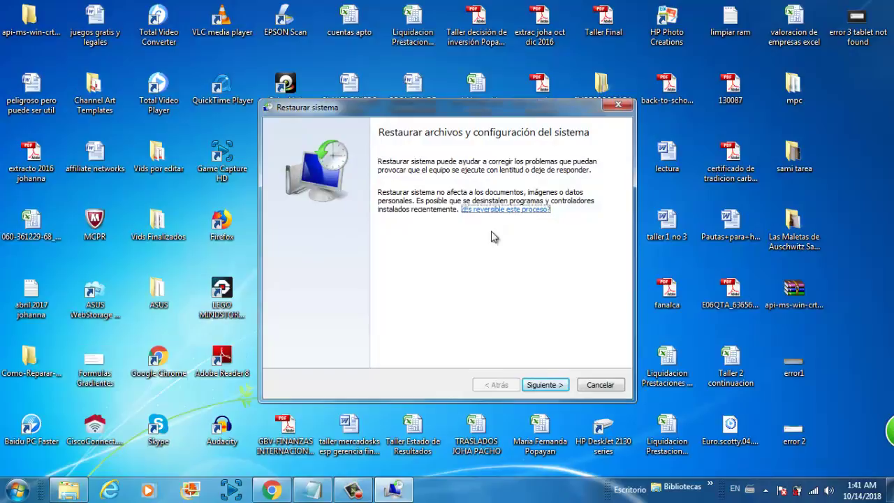
# View the available restore points, return to the introduction page, and close System Restore without restoring.
pyautogui.click(553, 386)
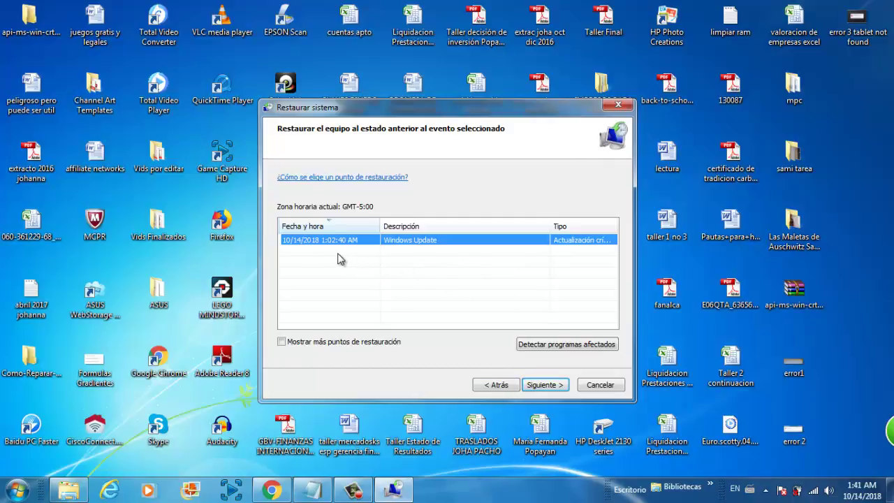
pyautogui.click(497, 385)
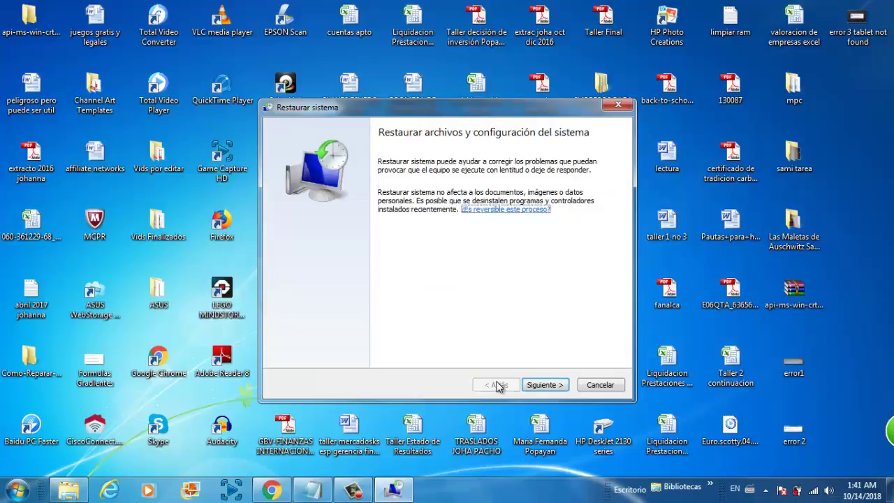
pyautogui.click(614, 107)
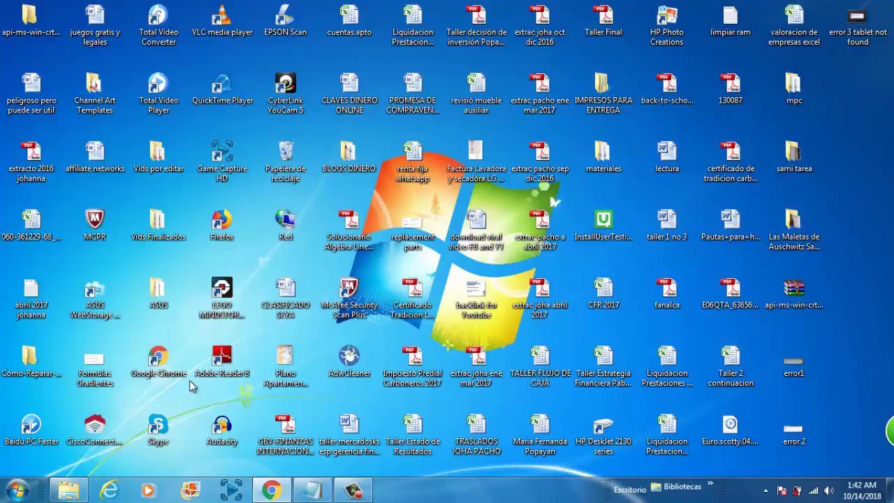
# Switch to Chrome, review the latest and older Intuos driver lists once more, and minimise the browser.
pyautogui.click(277, 483)
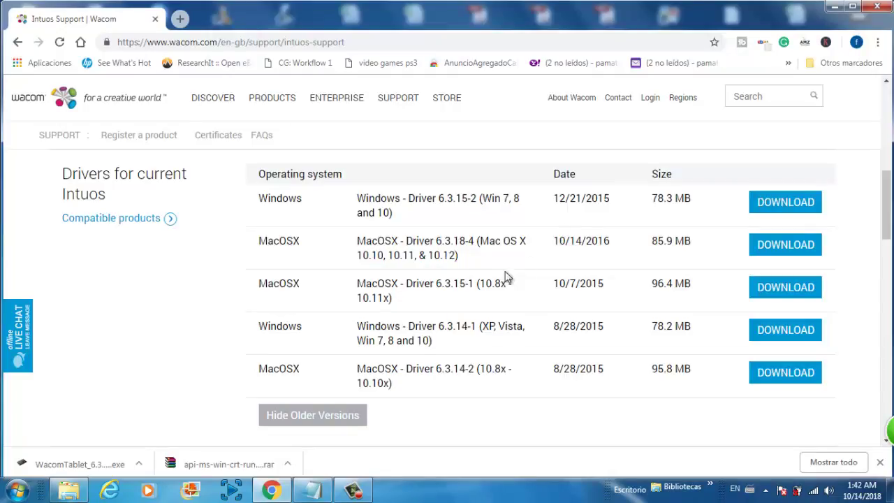
pyautogui.scroll(4, 460, 332)
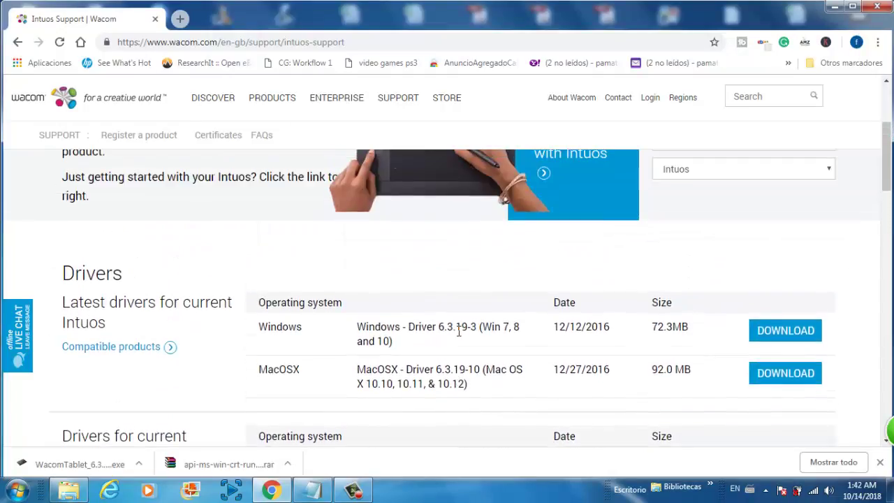
pyautogui.scroll(-4, 458, 330)
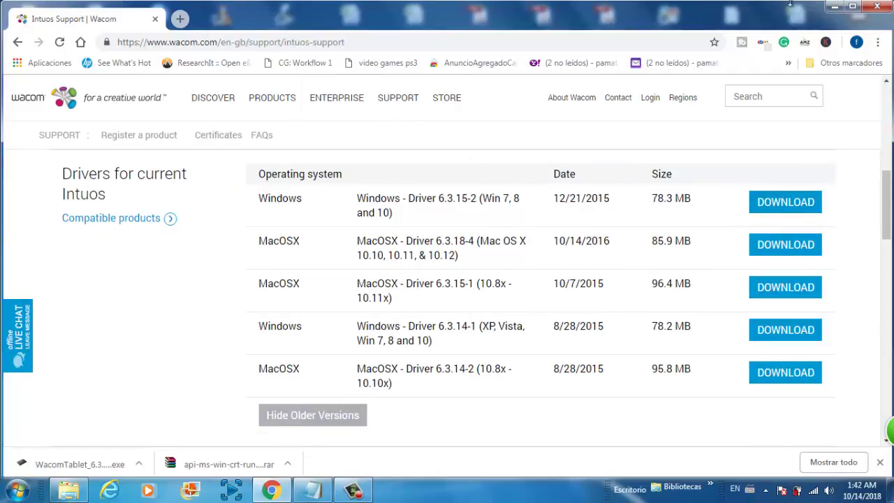
pyautogui.click(834, 7)
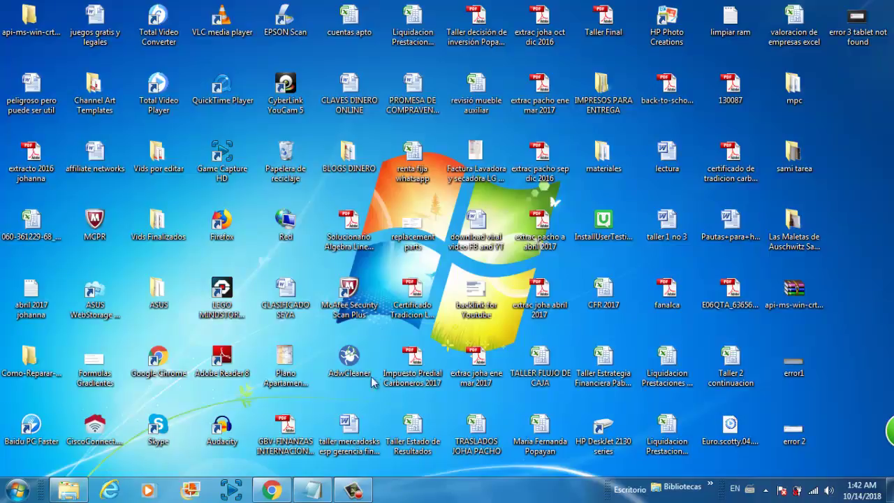
# Return to Chrome and show the downloaded WacomTablet .exe file in its folder.
pyautogui.click(272, 492)
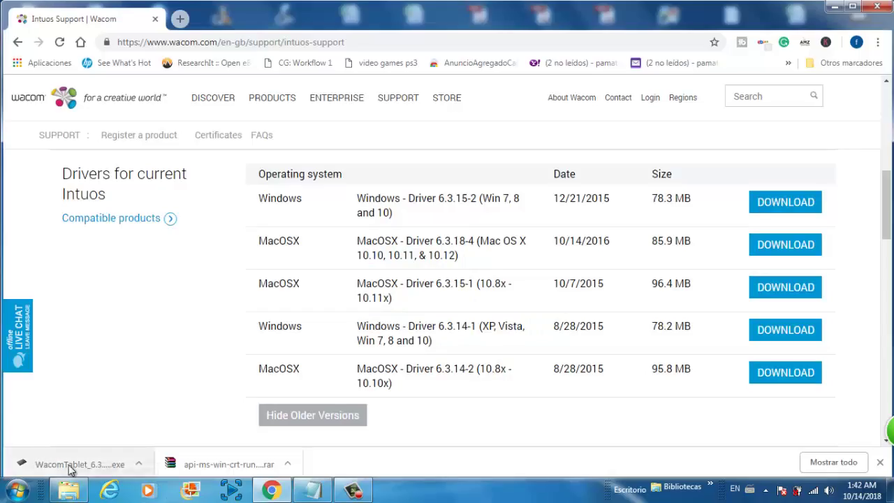
pyautogui.rightClick(70, 465)
pyautogui.click(113, 434)
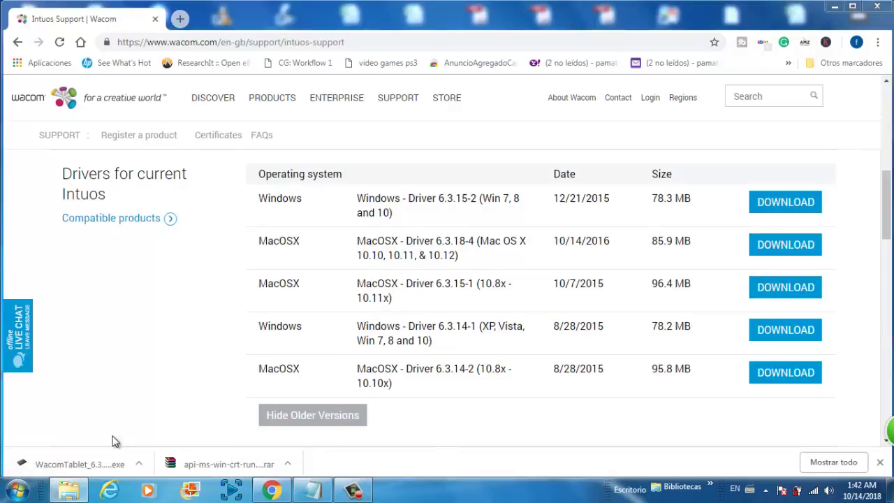
# Move the WacomTablet_6.3.15-2 installer from the Downloads folder to the desktop, minimising the open windows.
pyautogui.rightClick(578, 221)
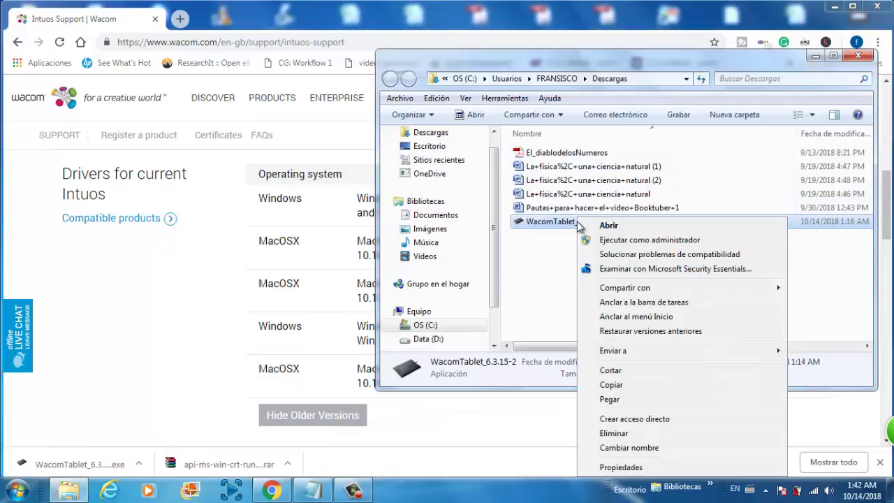
pyautogui.click(627, 371)
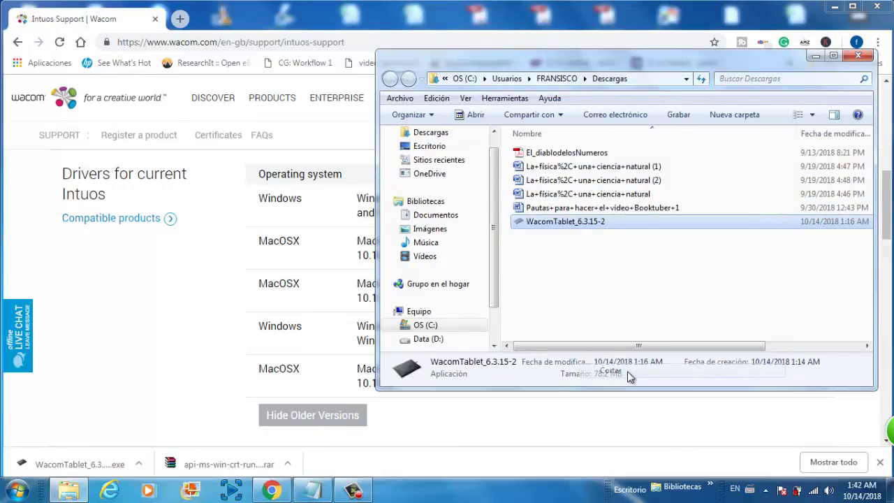
pyautogui.click(832, 8)
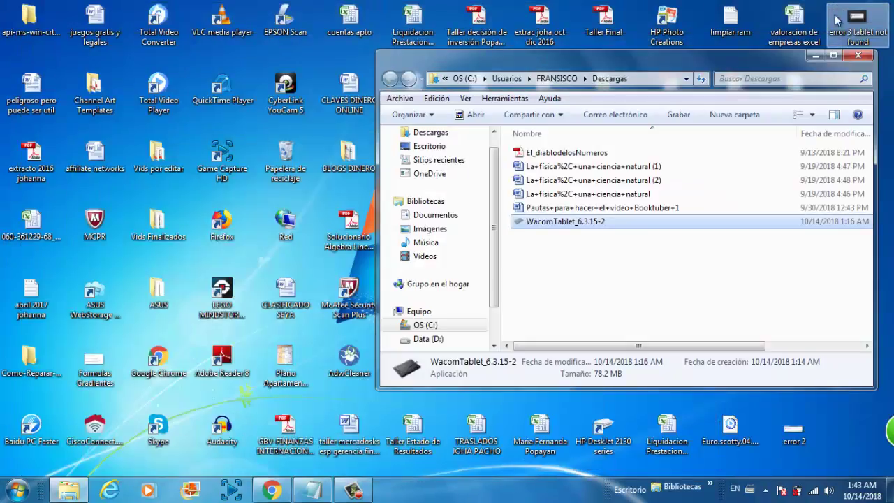
pyautogui.click(815, 55)
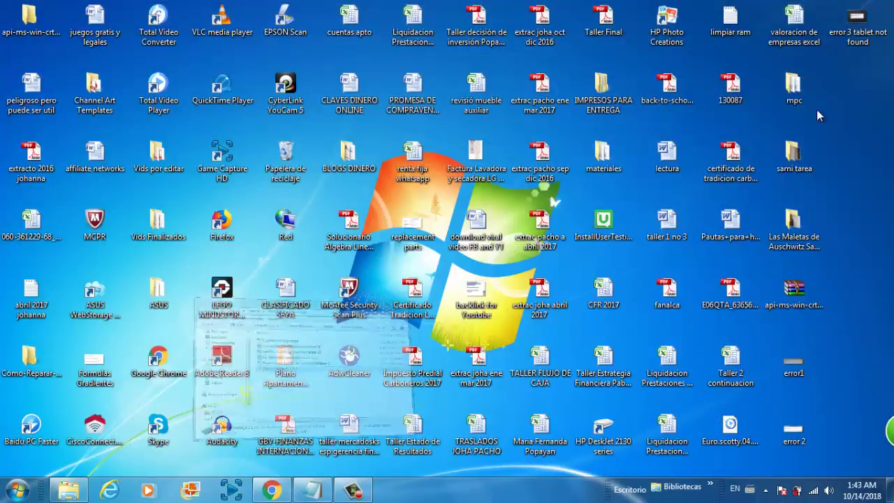
pyautogui.rightClick(842, 157)
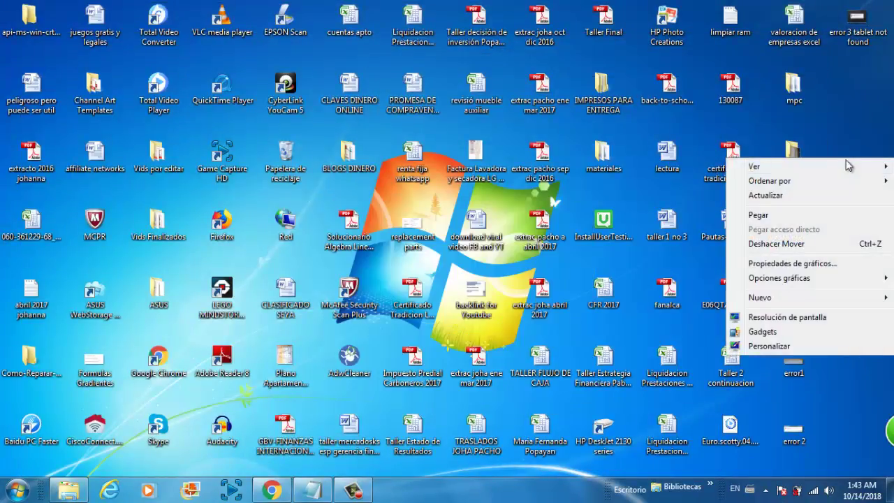
pyautogui.click(838, 216)
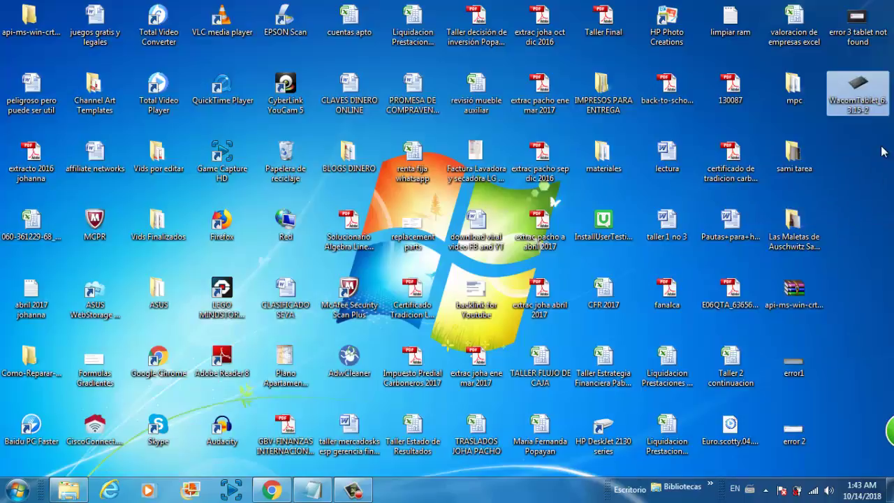
# Run the WacomTablet_6.3.15-2 installer from the desktop as administrator and accept its licence agreement.
pyautogui.doubleClick(855, 93)
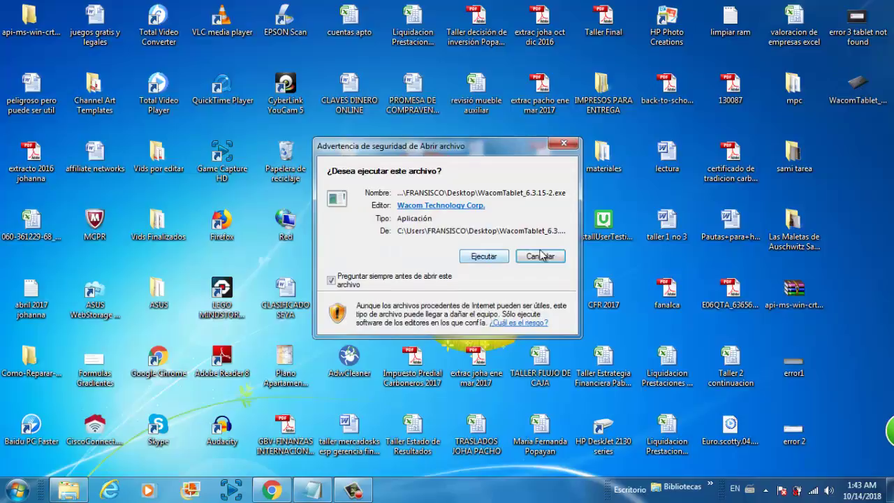
pyautogui.click(563, 143)
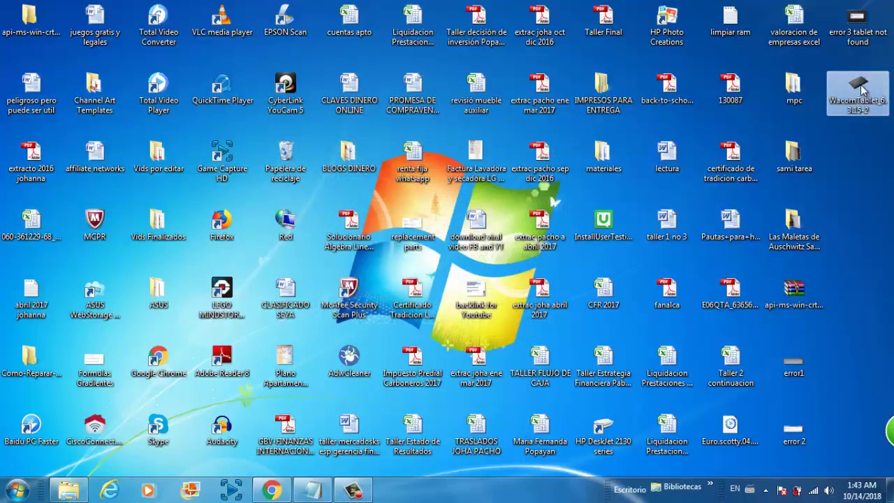
pyautogui.rightClick(863, 89)
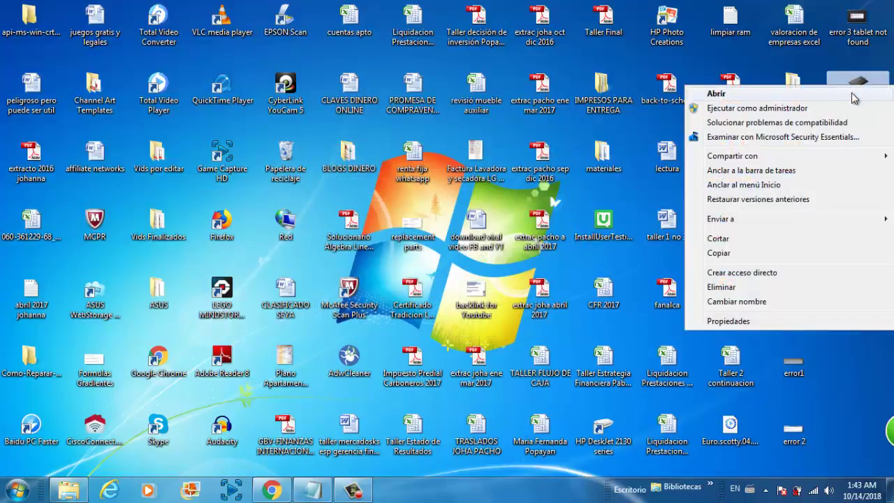
pyautogui.click(780, 111)
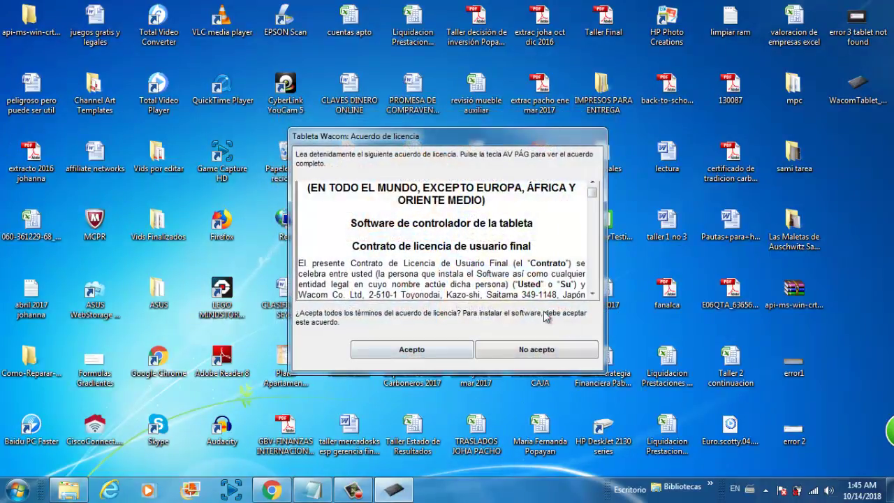
pyautogui.press('Return')
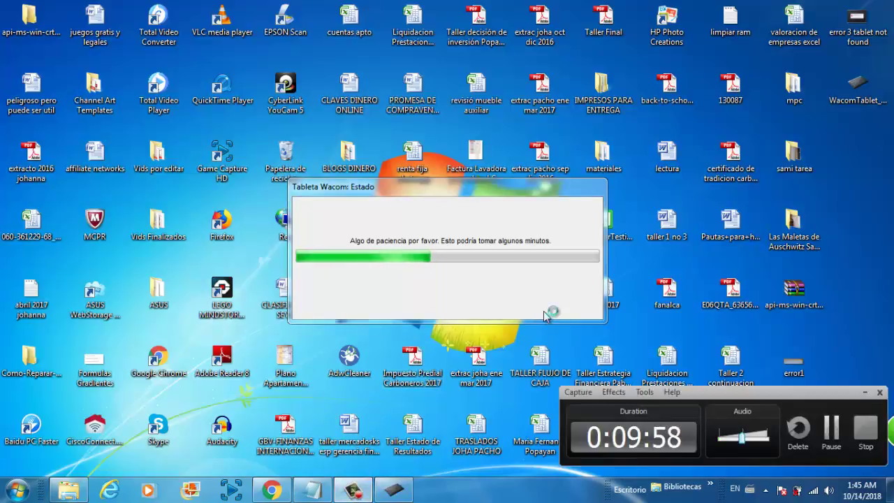
pyautogui.press('F9')
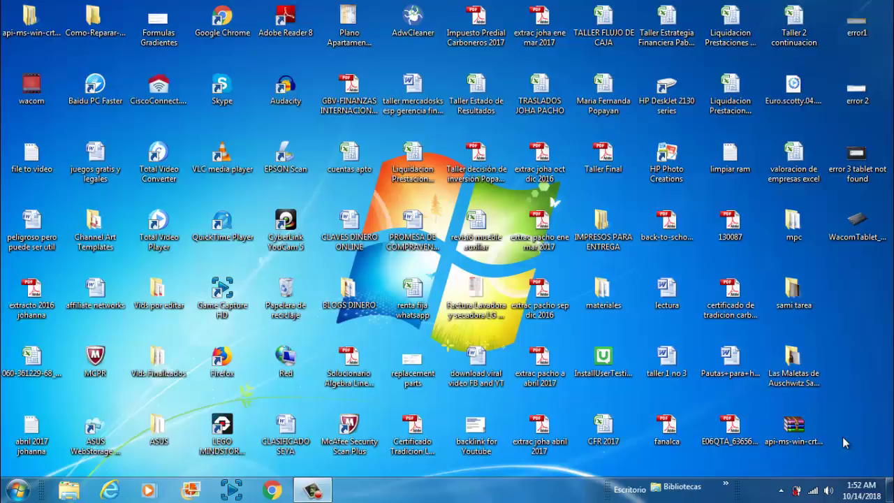
# Check the driver installation status from the hidden notification icons and close the status window.
pyautogui.click(781, 492)
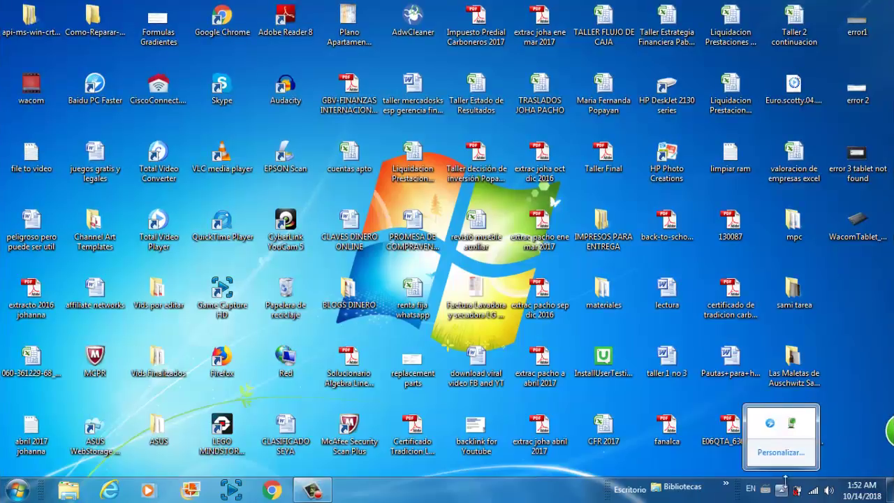
pyautogui.click(793, 423)
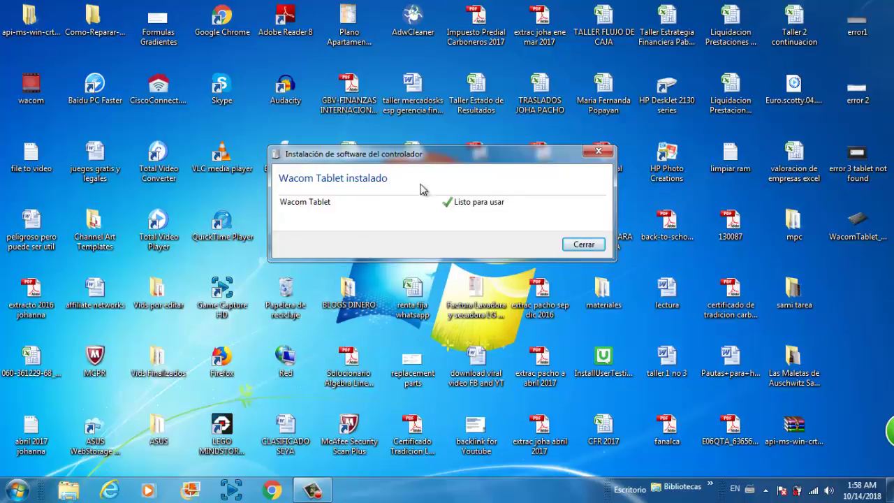
pyautogui.click(585, 246)
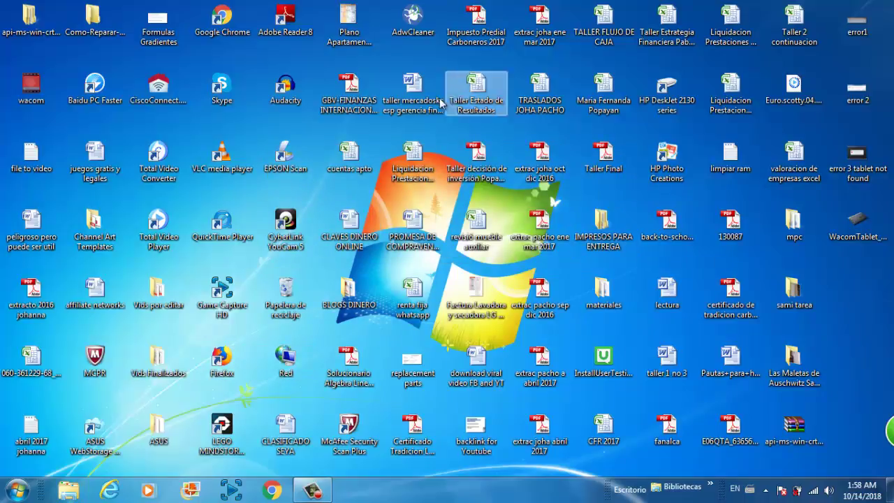
# Open Paint in a maximised window and widen the blank canvas to 1354 × 529 pixels.
pyautogui.click(36, 488)
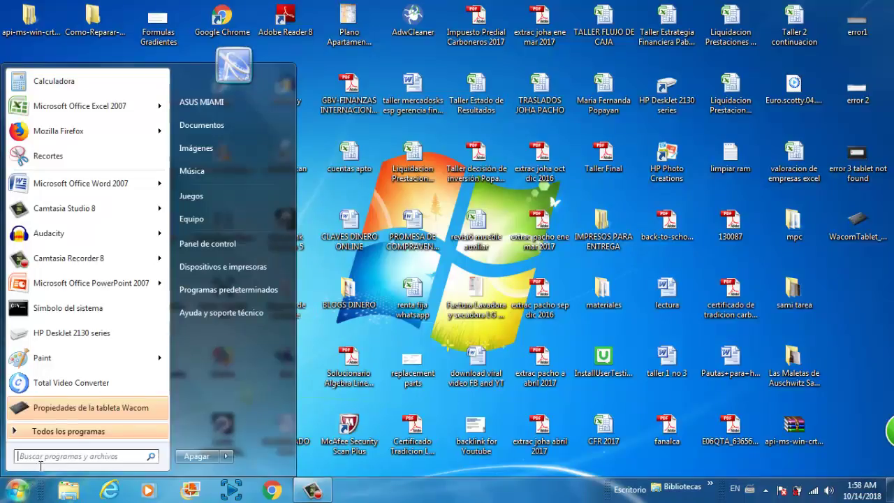
pyautogui.click(70, 431)
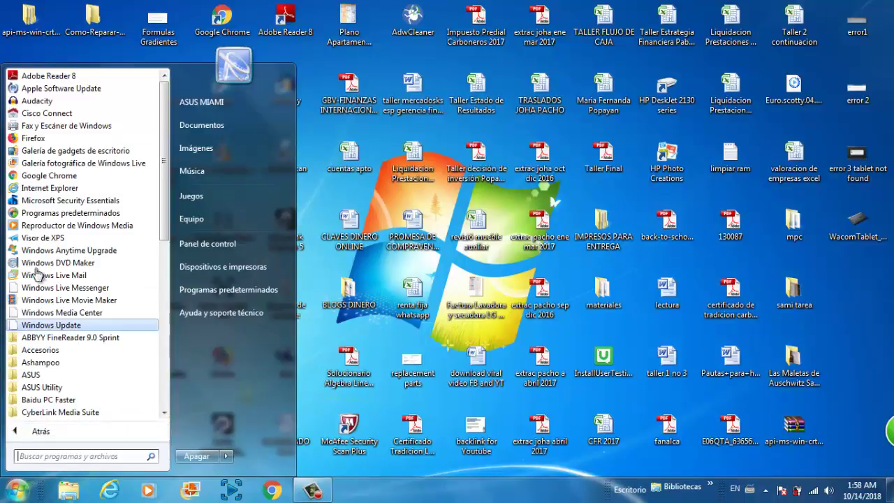
pyautogui.click(78, 353)
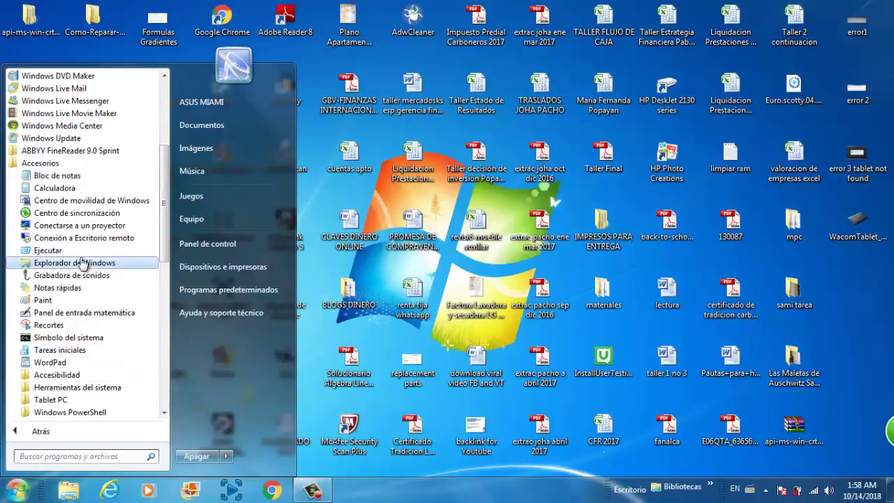
pyautogui.click(73, 299)
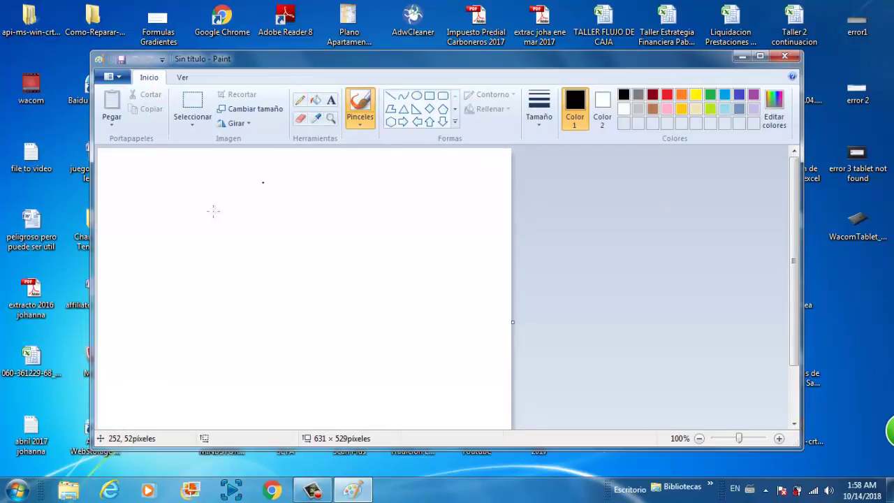
pyautogui.click(759, 57)
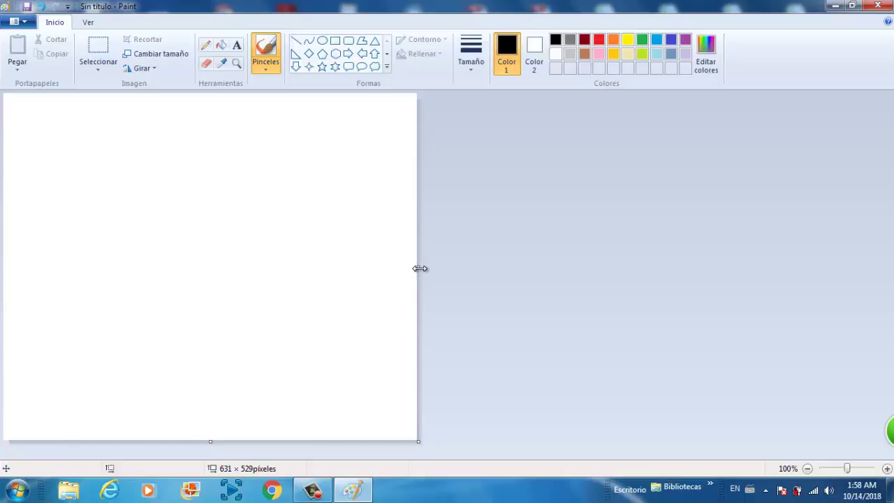
pyautogui.moveTo(419, 269); pyautogui.dragTo(891, 248)
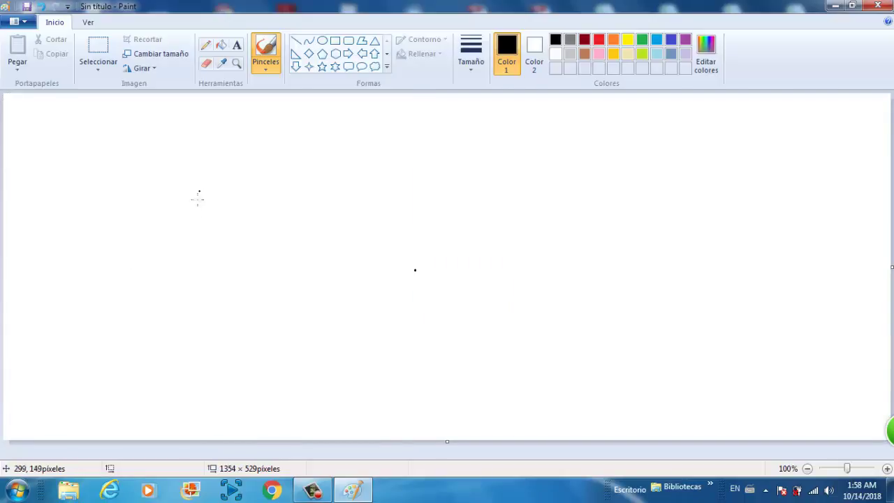
# Handwrite "You tube" in black across the upper part of the canvas with the default brush.
pyautogui.moveTo(202, 159)
pyautogui.mouseDown()
pyautogui.moveTo(228, 141)
pyautogui.moveTo(286, 181)
pyautogui.moveTo(322, 158)
pyautogui.mouseUp()
pyautogui.moveTo(363, 95); pyautogui.dragTo(389, 191)
pyautogui.moveTo(356, 160)
pyautogui.mouseDown()
pyautogui.moveTo(410, 131)
pyautogui.moveTo(430, 162)
pyautogui.mouseUp()
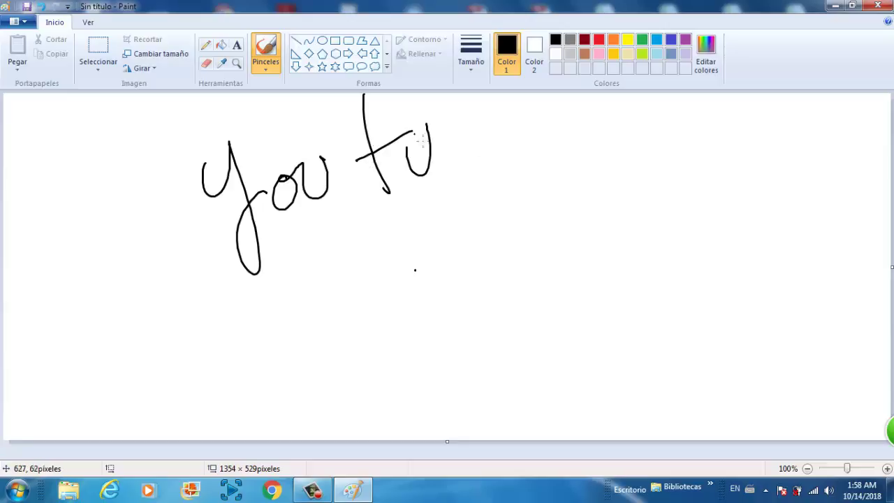
pyautogui.moveTo(447, 107)
pyautogui.mouseDown()
pyautogui.moveTo(479, 146)
pyautogui.moveTo(509, 126)
pyautogui.moveTo(528, 143)
pyautogui.mouseUp()
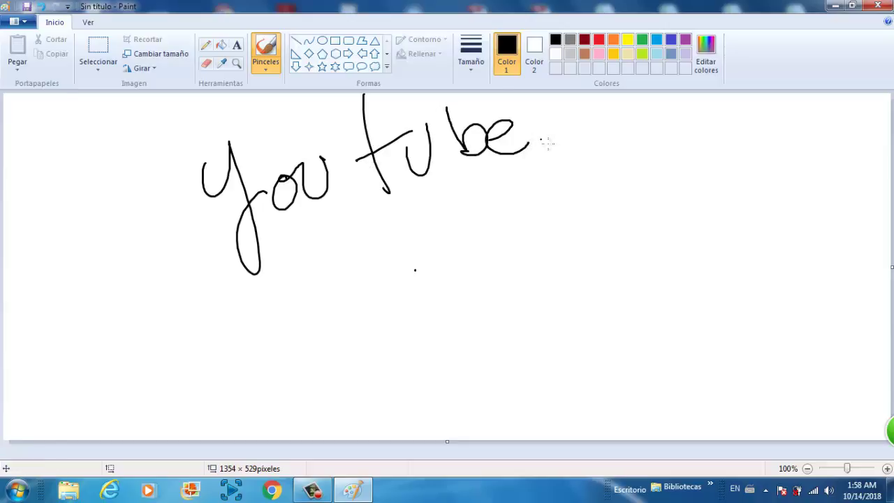
pyautogui.click(548, 144)
# Handwrite "Awesome!" slanting upward below "You tube" and underline it with a zigzag flourish.
pyautogui.click(348, 250)
pyautogui.moveTo(333, 318)
pyautogui.mouseDown()
pyautogui.moveTo(485, 187)
pyautogui.moveTo(564, 149)
pyautogui.mouseUp()
pyautogui.moveTo(547, 115); pyautogui.dragTo(584, 148)
pyautogui.click(589, 148)
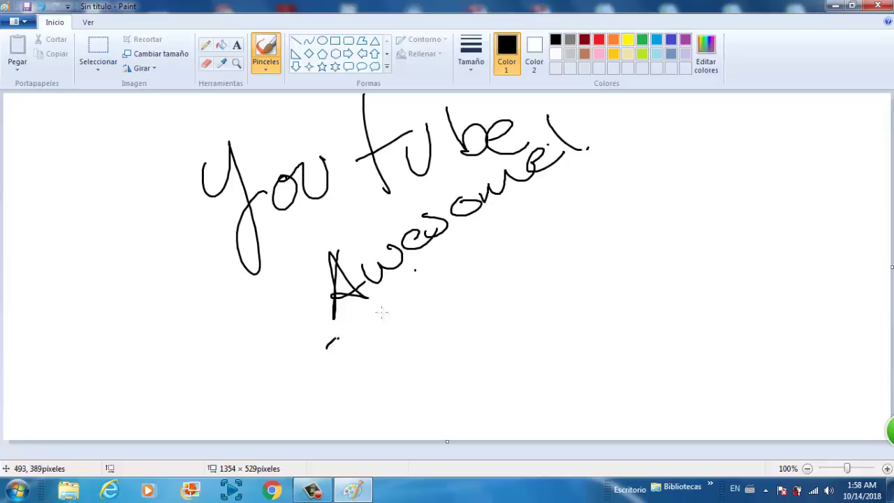
pyautogui.moveTo(328, 345)
pyautogui.mouseDown()
pyautogui.moveTo(497, 273)
pyautogui.moveTo(471, 301)
pyautogui.mouseUp()
pyautogui.click(508, 286)
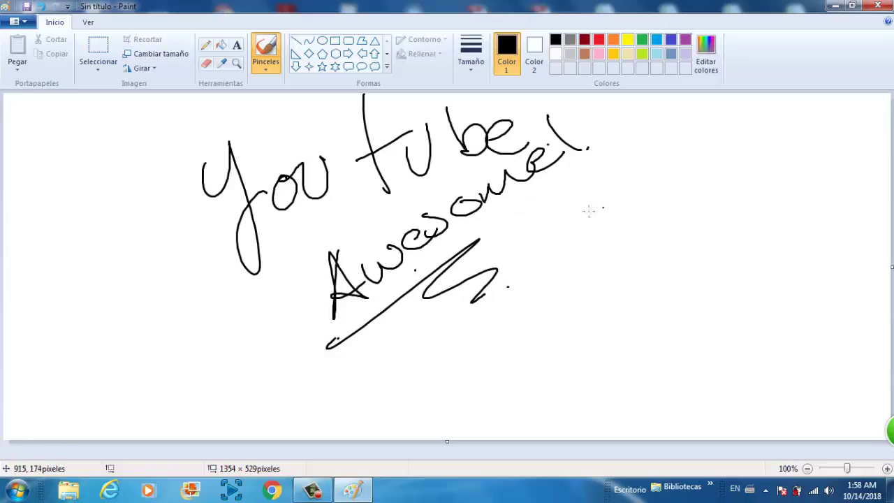
# Handwrite the equation y = 2x+5 beside "Awesome!" and underline it with a slanted stroke.
pyautogui.moveTo(543, 235); pyautogui.dragTo(579, 259)
pyautogui.moveTo(590, 231)
pyautogui.mouseDown()
pyautogui.moveTo(668, 204)
pyautogui.moveTo(656, 207)
pyautogui.mouseUp()
pyautogui.moveTo(671, 175); pyautogui.dragTo(688, 189)
pyautogui.moveTo(682, 176)
pyautogui.mouseDown()
pyautogui.moveTo(673, 191)
pyautogui.moveTo(704, 158)
pyautogui.mouseUp()
pyautogui.moveTo(562, 300); pyautogui.dragTo(696, 210)
# Handwrite two more short slanted words below the underlined equation, ending the second with two exclamation marks.
pyautogui.moveTo(625, 259)
pyautogui.mouseDown()
pyautogui.moveTo(663, 246)
pyautogui.moveTo(638, 272)
pyautogui.mouseUp()
pyautogui.moveTo(614, 307)
pyautogui.mouseDown()
pyautogui.moveTo(578, 291)
pyautogui.moveTo(626, 307)
pyautogui.mouseUp()
pyautogui.moveTo(623, 294)
pyautogui.mouseDown()
pyautogui.moveTo(627, 271)
pyautogui.moveTo(647, 293)
pyautogui.mouseUp()
pyautogui.moveTo(625, 288)
pyautogui.mouseDown()
pyautogui.moveTo(688, 251)
pyautogui.moveTo(688, 269)
pyautogui.mouseUp()
pyautogui.click(694, 248)
pyautogui.moveTo(666, 318)
pyautogui.mouseDown()
pyautogui.moveTo(689, 323)
pyautogui.moveTo(726, 273)
pyautogui.moveTo(750, 292)
pyautogui.mouseUp()
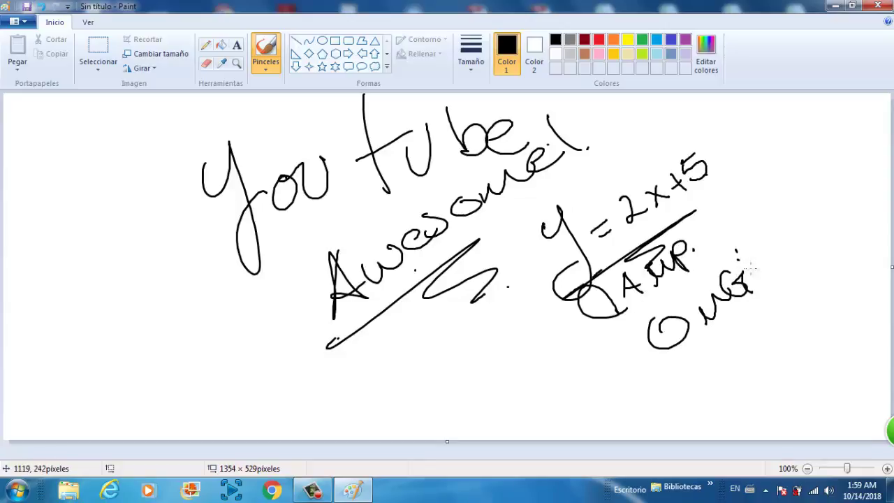
pyautogui.moveTo(740, 250); pyautogui.dragTo(753, 274)
pyautogui.moveTo(749, 229); pyautogui.dragTo(756, 251)
pyautogui.moveTo(759, 247); pyautogui.dragTo(777, 271)
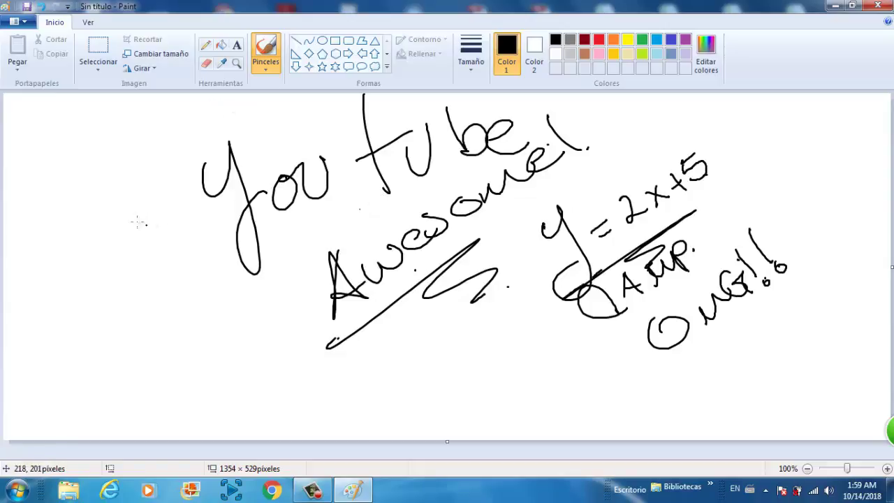
# Draw a thin wavy line beside "You tube", plus several thick scribbles around the existing writing with the calligraphy brush.
pyautogui.moveTo(123, 219); pyautogui.dragTo(213, 222)
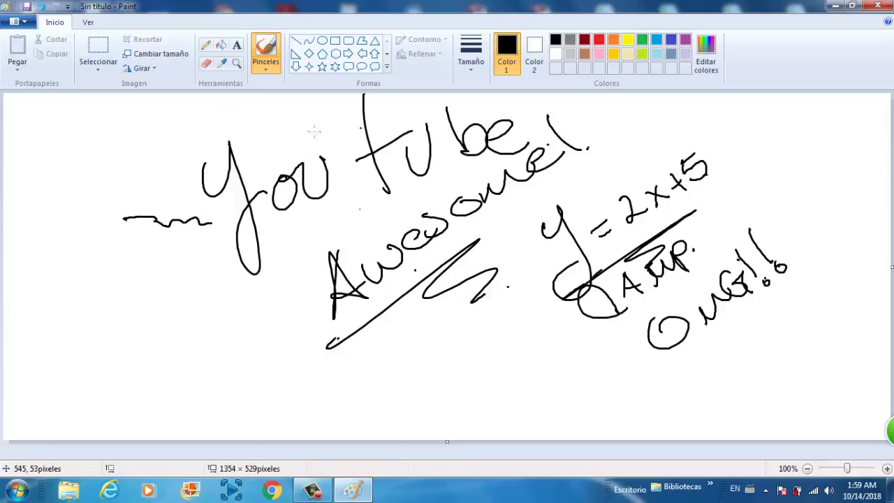
pyautogui.click(266, 63)
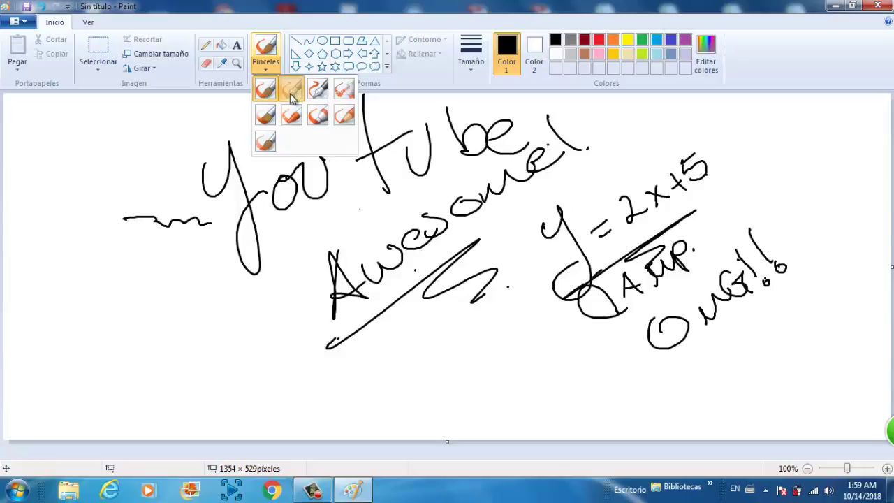
pyautogui.click(292, 89)
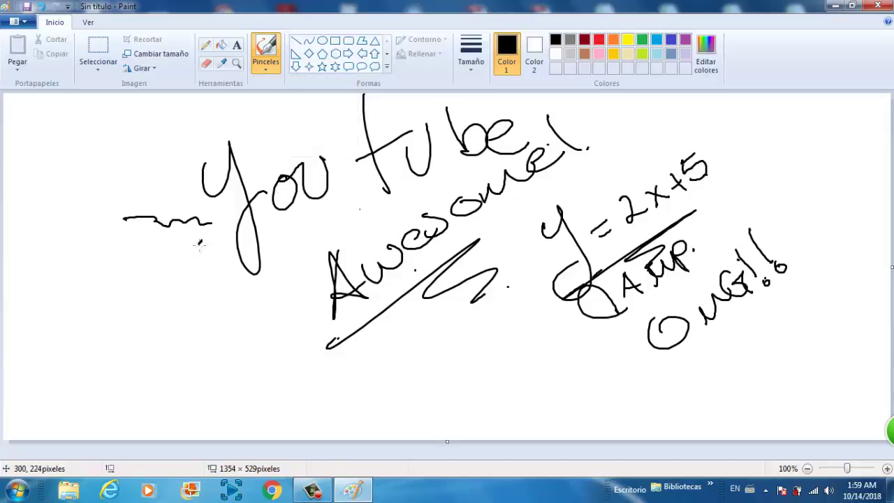
pyautogui.moveTo(199, 242)
pyautogui.mouseDown()
pyautogui.moveTo(192, 288)
pyautogui.moveTo(245, 314)
pyautogui.mouseUp()
pyautogui.moveTo(311, 260)
pyautogui.mouseDown()
pyautogui.moveTo(295, 293)
pyautogui.moveTo(361, 298)
pyautogui.mouseUp()
pyautogui.moveTo(388, 286)
pyautogui.mouseDown()
pyautogui.moveTo(402, 319)
pyautogui.moveTo(425, 327)
pyautogui.moveTo(487, 312)
pyautogui.moveTo(536, 318)
pyautogui.mouseUp()
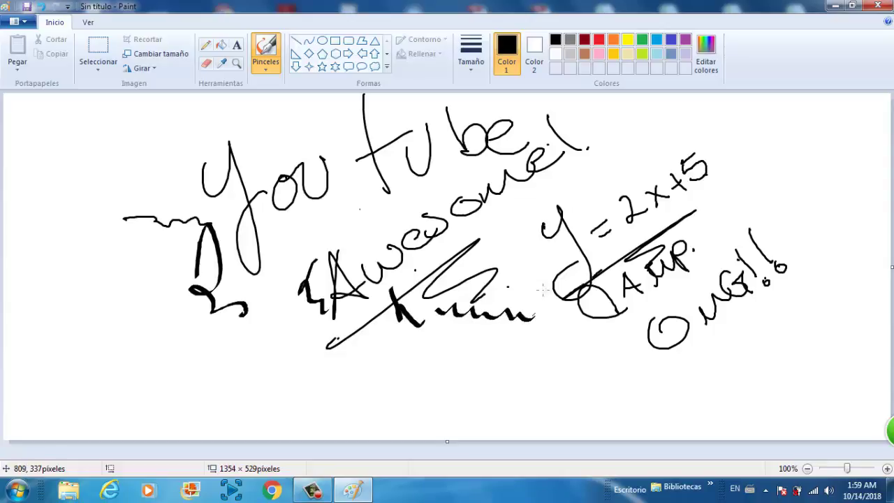
pyautogui.moveTo(545, 202)
pyautogui.mouseDown()
pyautogui.moveTo(497, 319)
pyautogui.moveTo(538, 342)
pyautogui.moveTo(535, 359)
pyautogui.mouseUp()
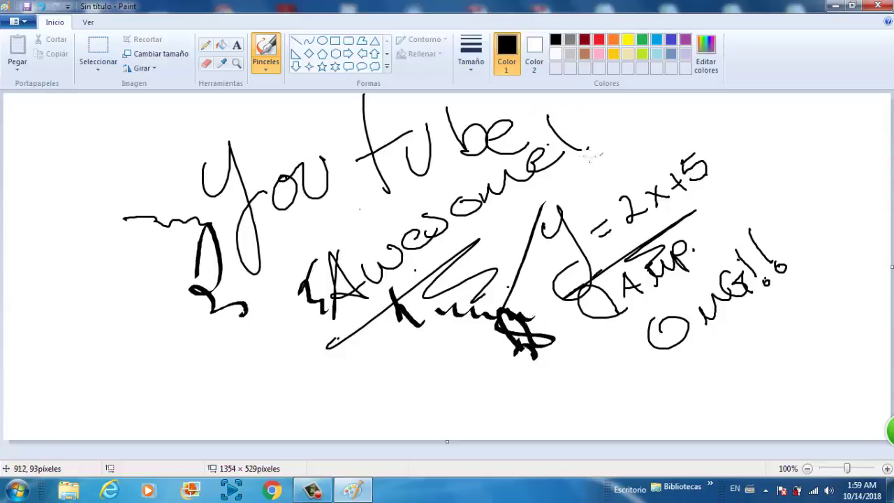
pyautogui.moveTo(580, 164)
pyautogui.mouseDown()
pyautogui.moveTo(591, 181)
pyautogui.moveTo(617, 165)
pyautogui.moveTo(615, 174)
pyautogui.mouseUp()
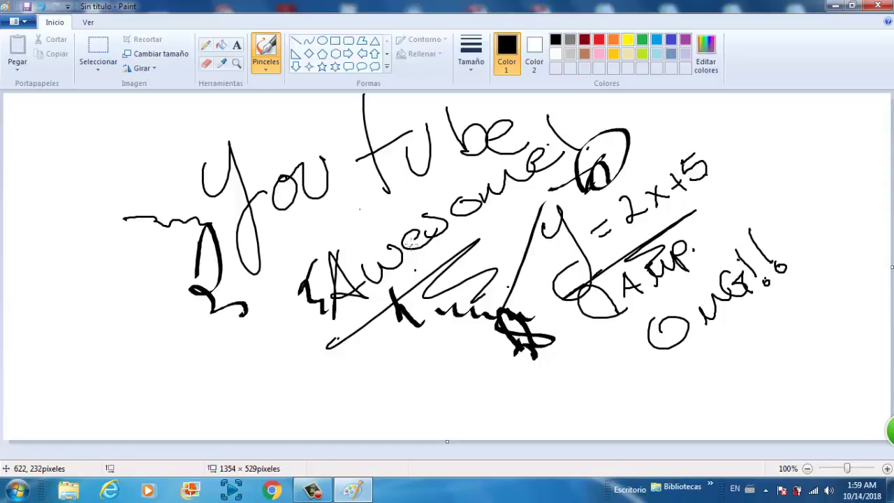
# Select an area of about 1097 × 471 pixels around the handwriting and cut it from the canvas.
pyautogui.click(102, 54)
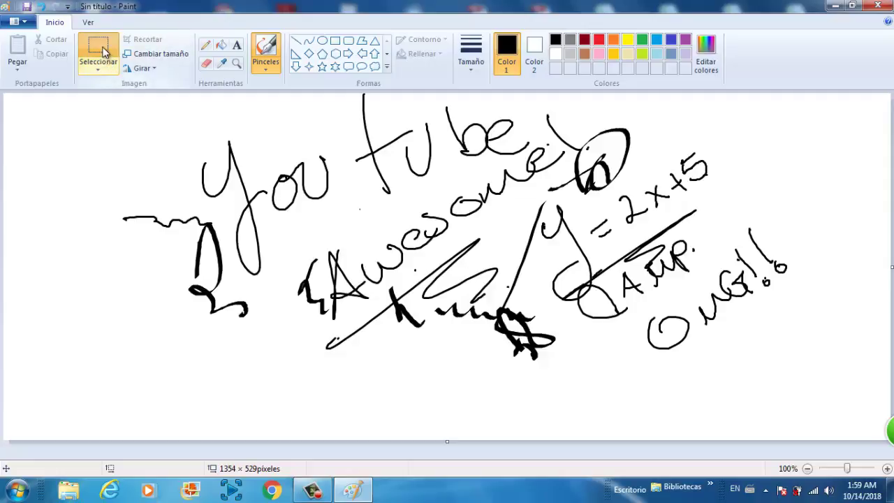
pyautogui.moveTo(99, 101); pyautogui.dragTo(819, 411)
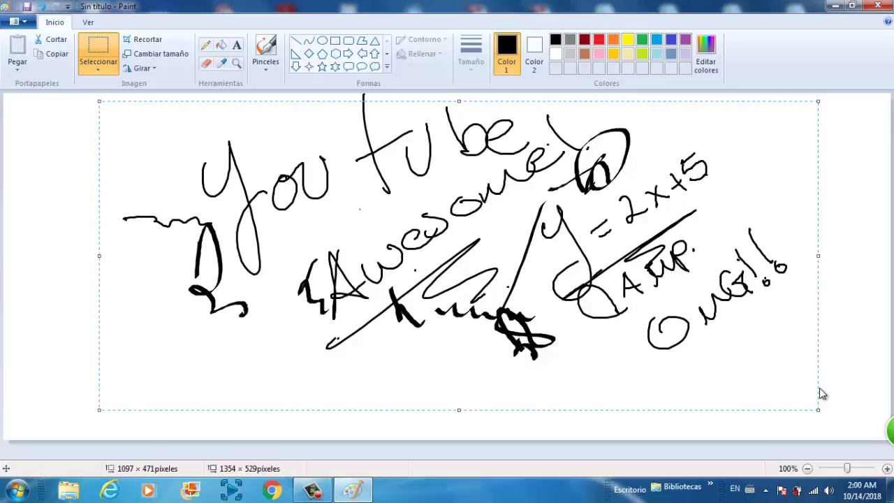
pyautogui.rightClick(368, 202)
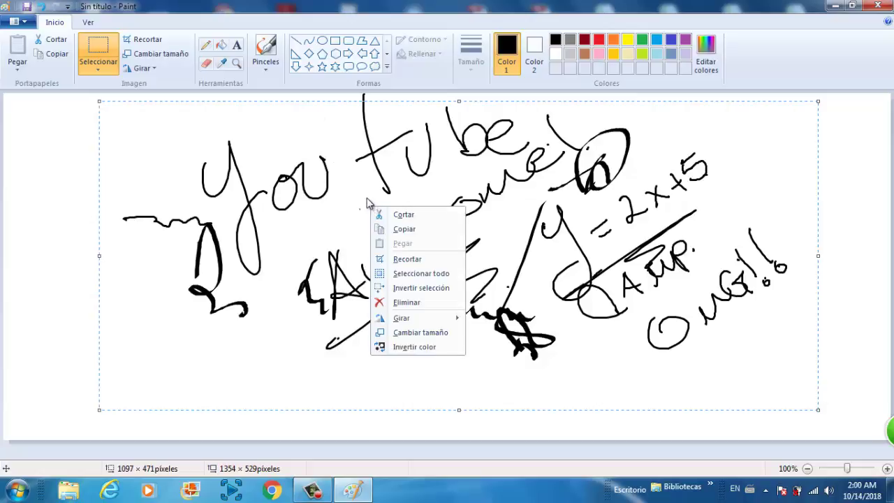
pyautogui.click(406, 218)
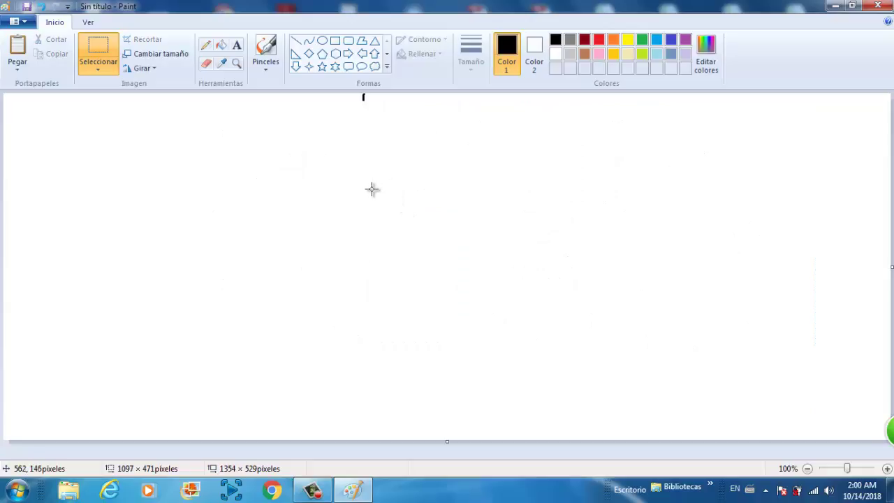
# Select the leftover mark at the canvas's upper edge with a box of about 75 × 41 pixels and move it toward the middle.
pyautogui.click(397, 120)
pyautogui.moveTo(396, 119); pyautogui.dragTo(348, 92)
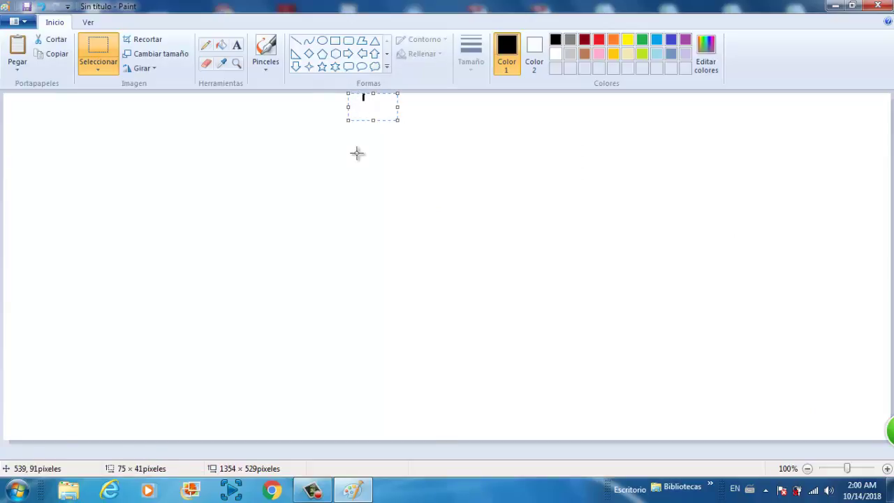
pyautogui.click(373, 108)
pyautogui.moveTo(374, 107); pyautogui.dragTo(425, 225)
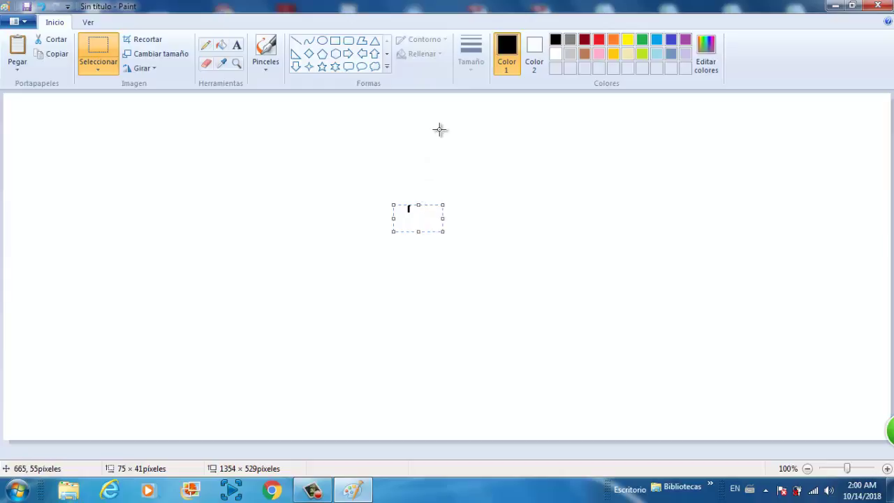
pyautogui.rightClick(454, 106)
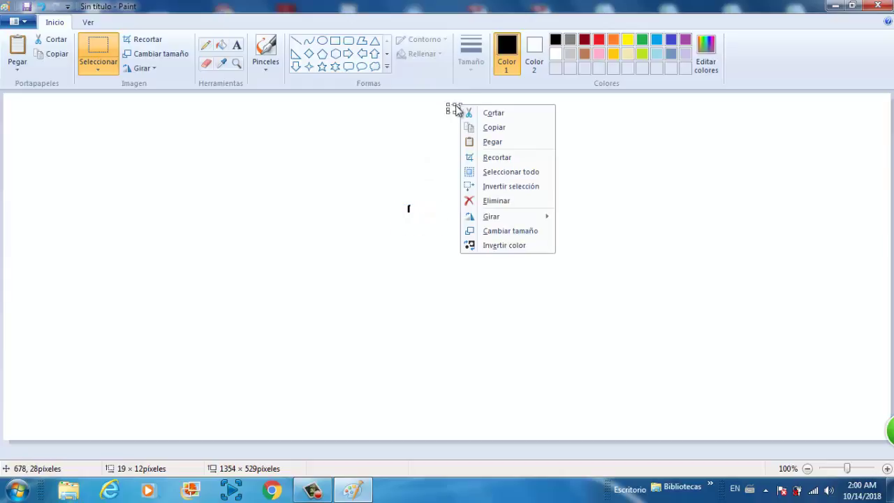
pyautogui.click(380, 174)
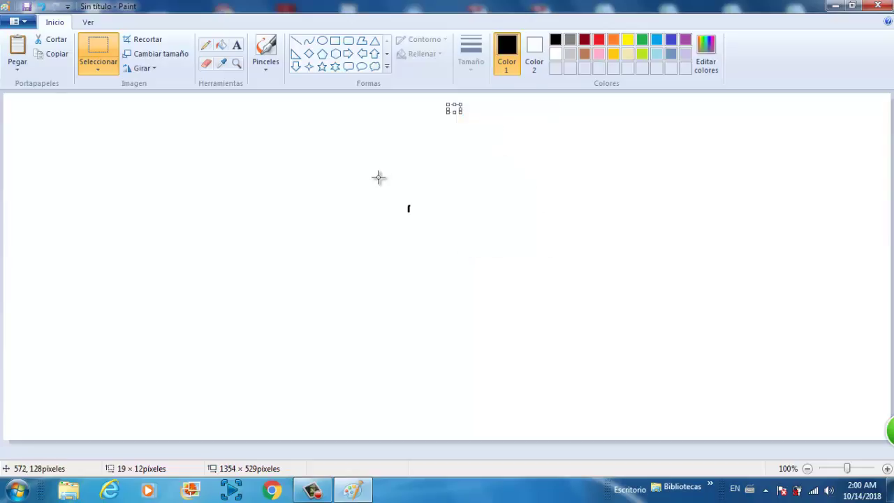